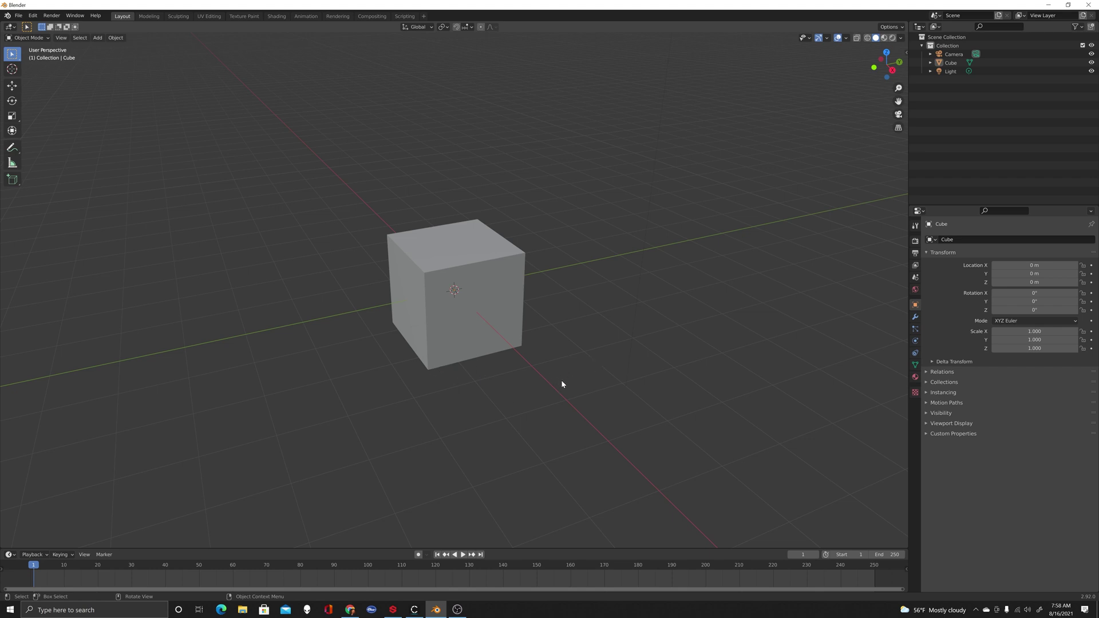
- Apply the image 48 inches.png as the cube material's base color texture and display it in Material Preview shading
scroll(575, 358, "up", 2)
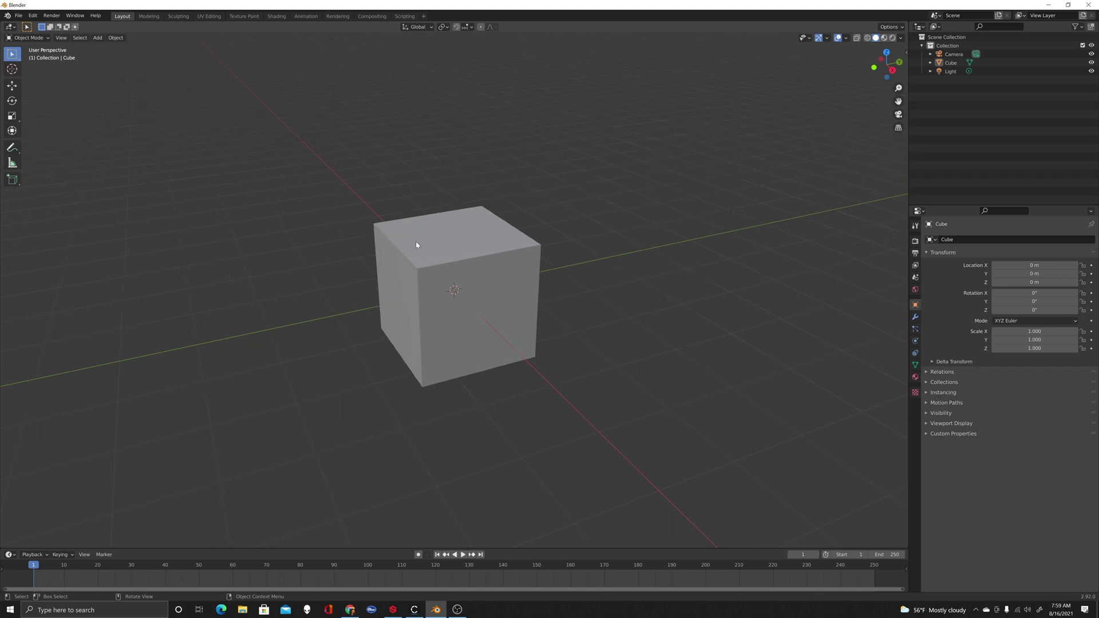
left_click(915, 377)
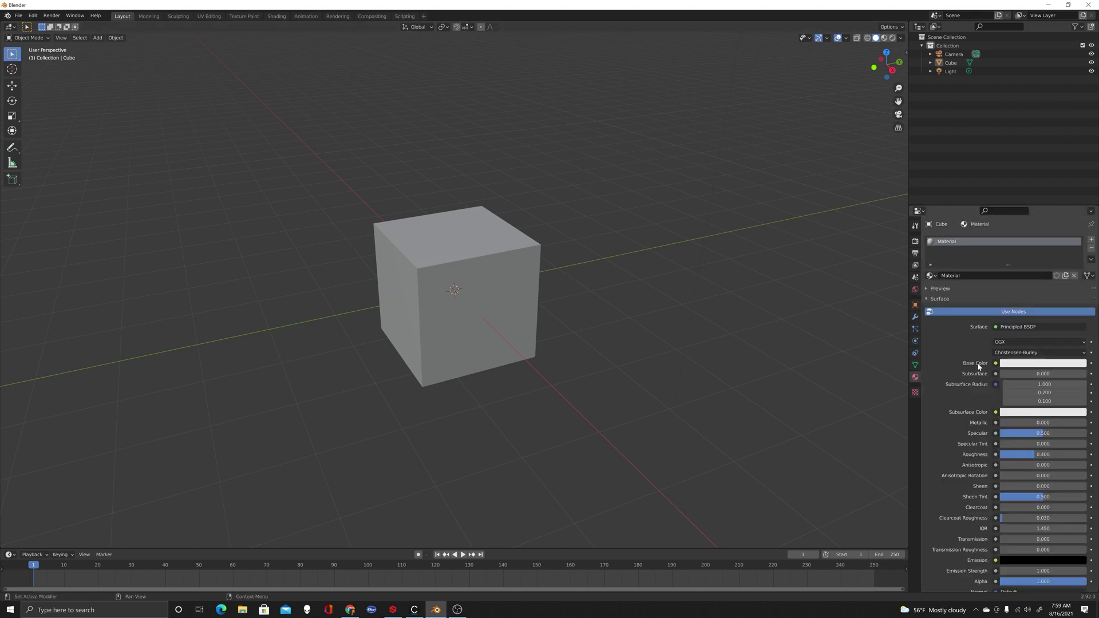
left_click(884, 37)
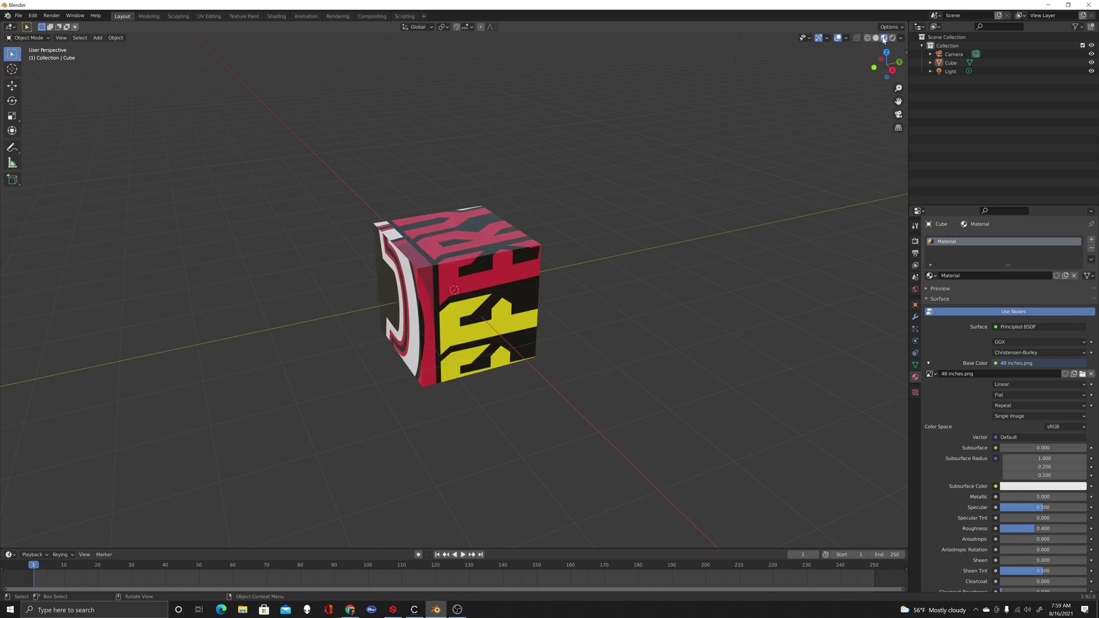
scroll(398, 318, "down", 2)
scroll(598, 319, "up", 4)
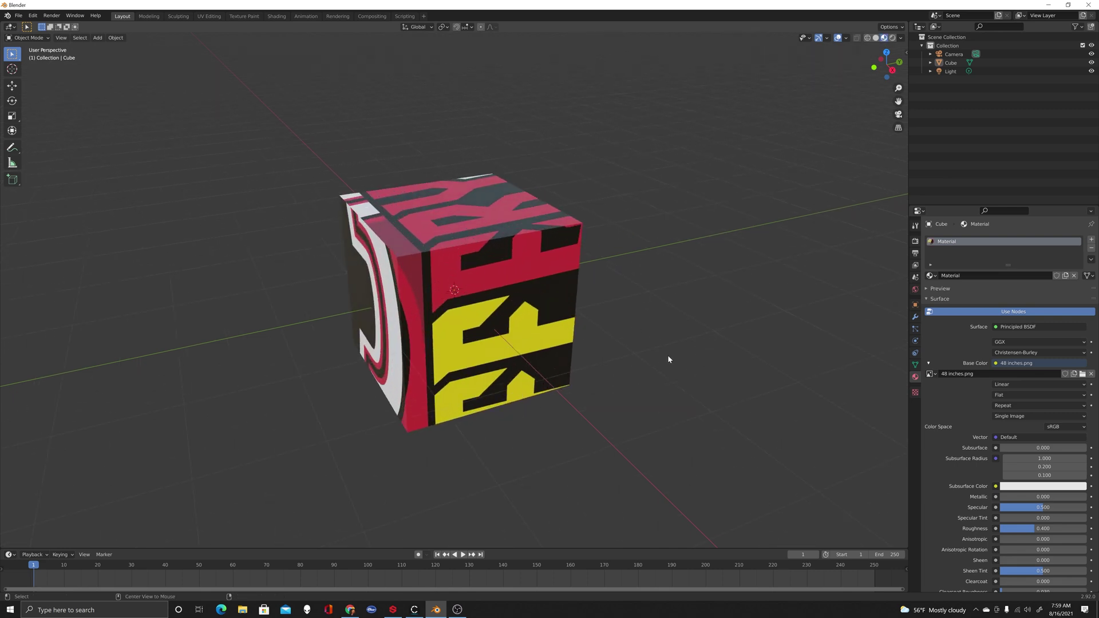
- Inspect the textured cube, and undo the assignment of the 48 inches.png image and the preview shading
middle_click_drag(713, 324, 567, 375)
scroll(477, 376, "down", 3)
key("ctrl+z")
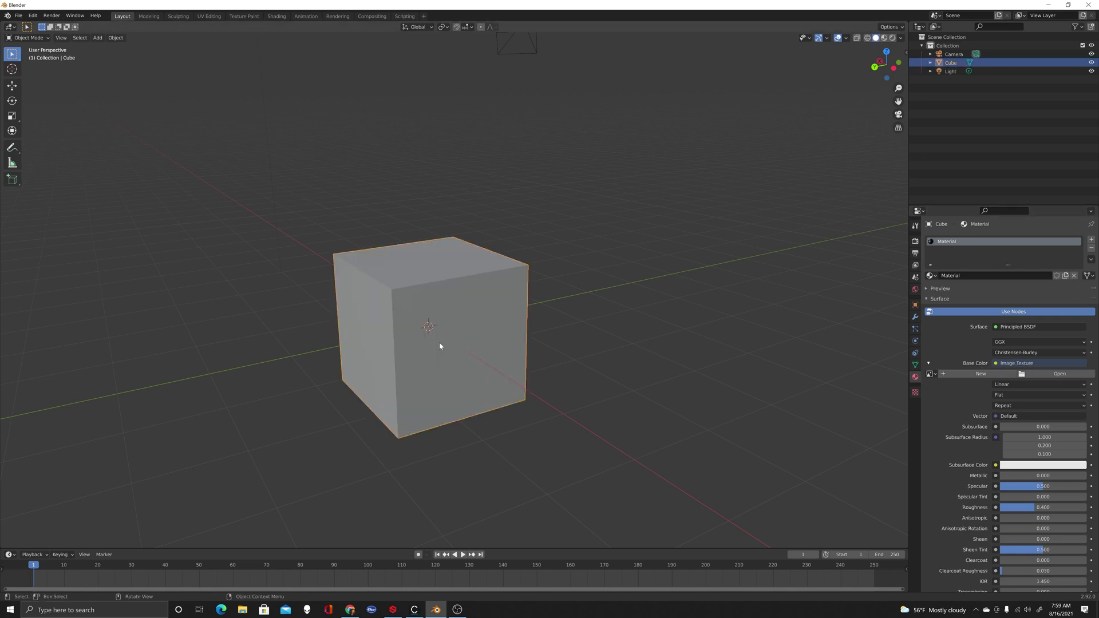
- In Edit Mode, mark three of the cube's vertical edges and a connecting top edge as seams
left_click(736, 282)
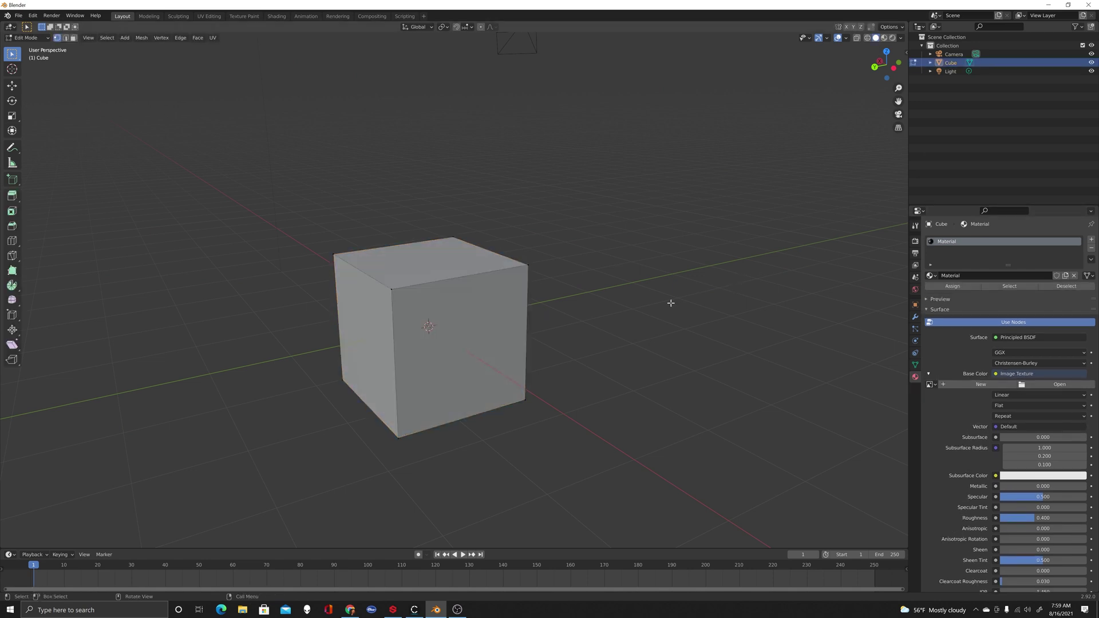
key("2")
left_click(393, 349)
left_click(362, 272, "shift")
left_click(526, 313, "shift")
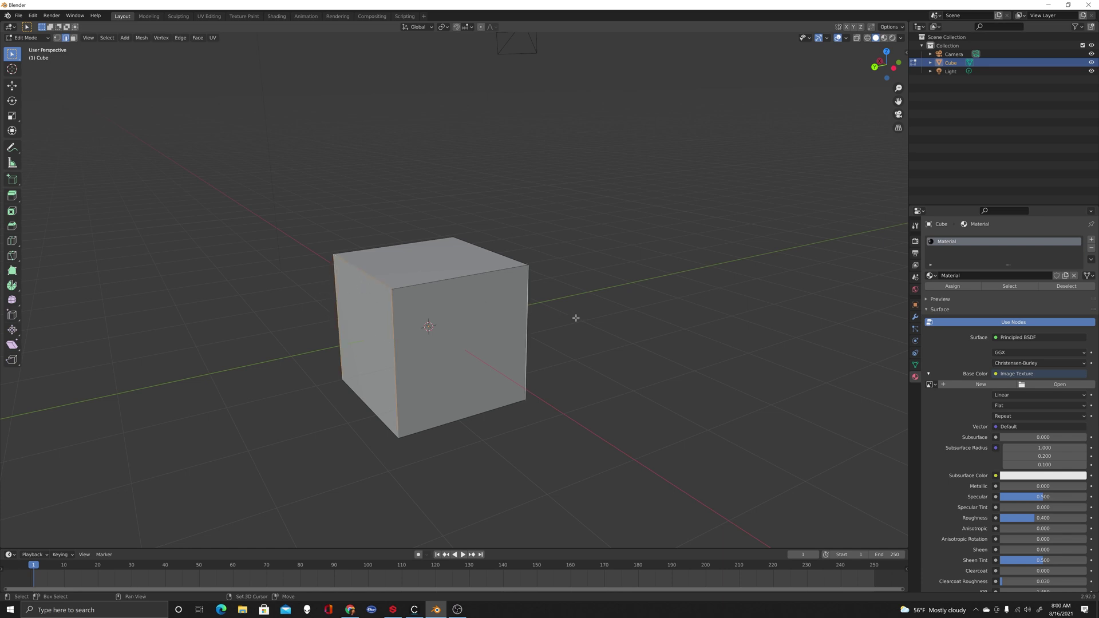
middle_click_drag(575, 317, 708, 342)
left_click(678, 293)
right_click(499, 342)
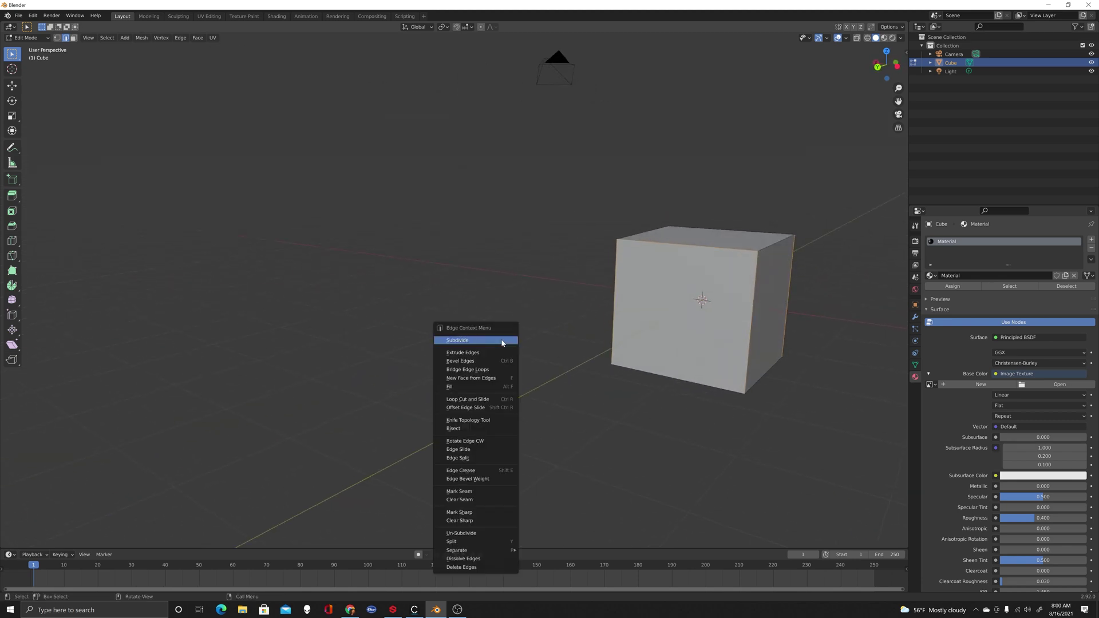
left_click(490, 491)
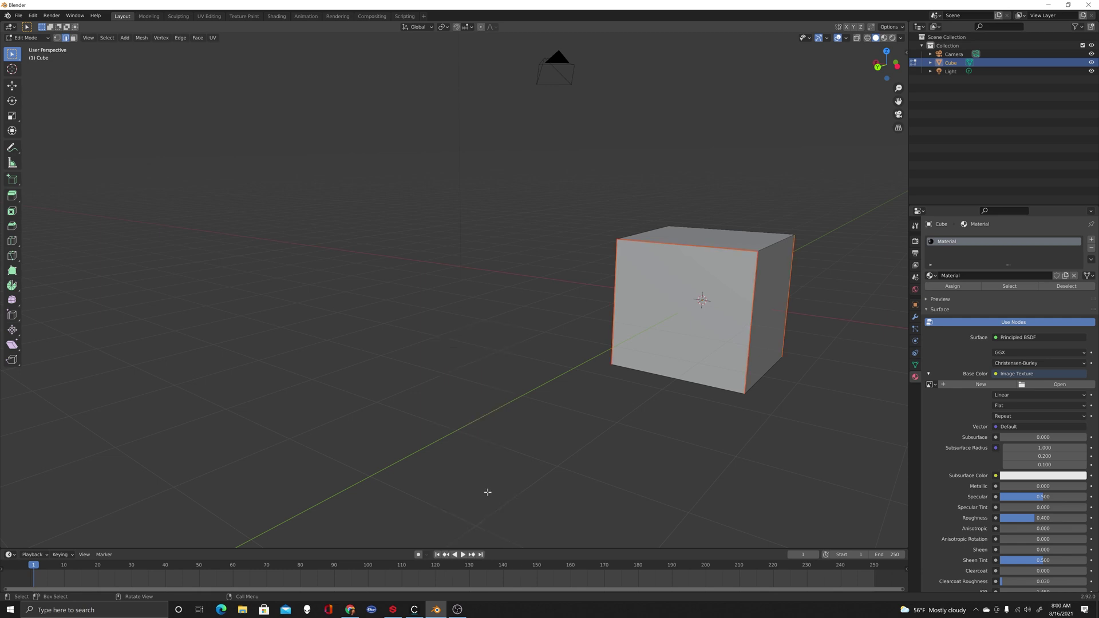
- Split the 3D viewport into two side-by-side areas and turn the first one into a UV Editor
left_click_drag(1, 20, 461, 172)
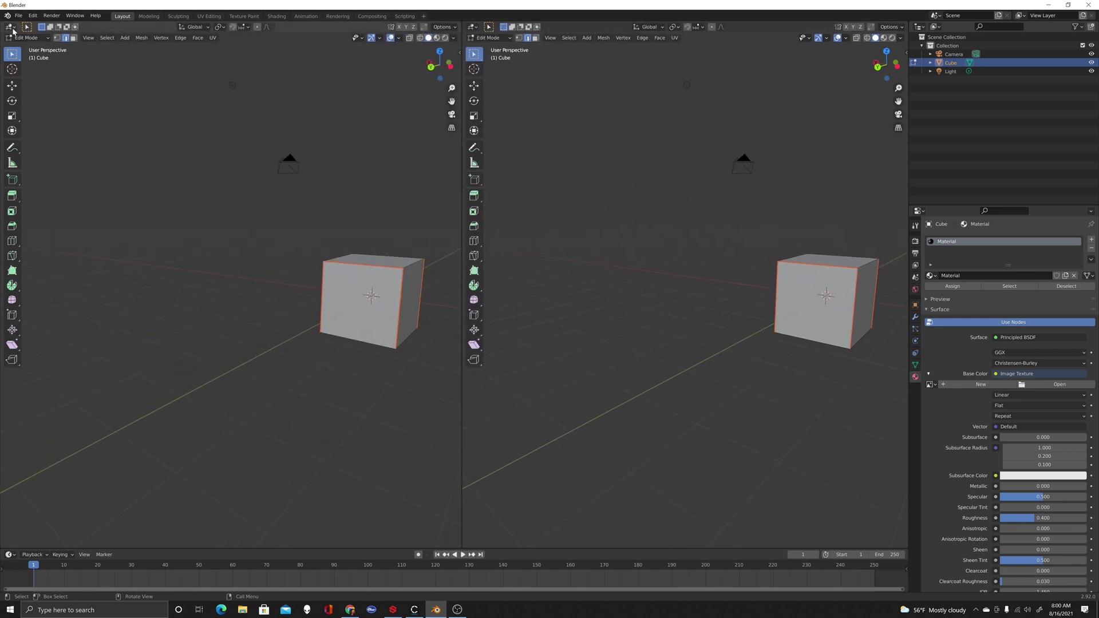
left_click(10, 26)
left_click(35, 69)
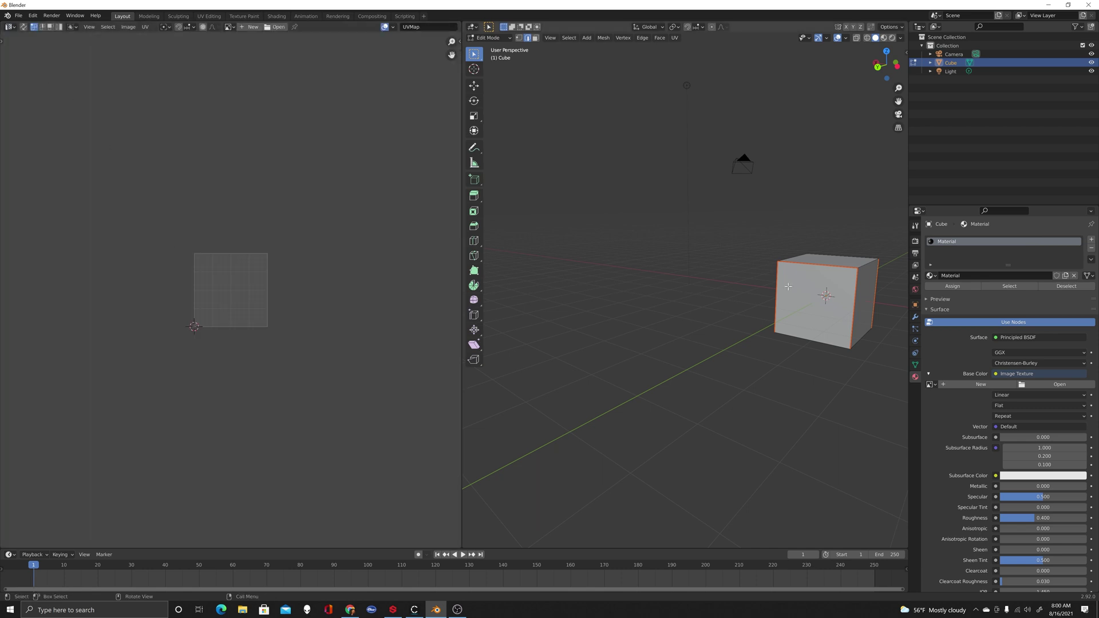
- Select the whole cube mesh to show its UV layout, and frame the cube in the 3D viewport
scroll(831, 311, "up", 2)
key("a")
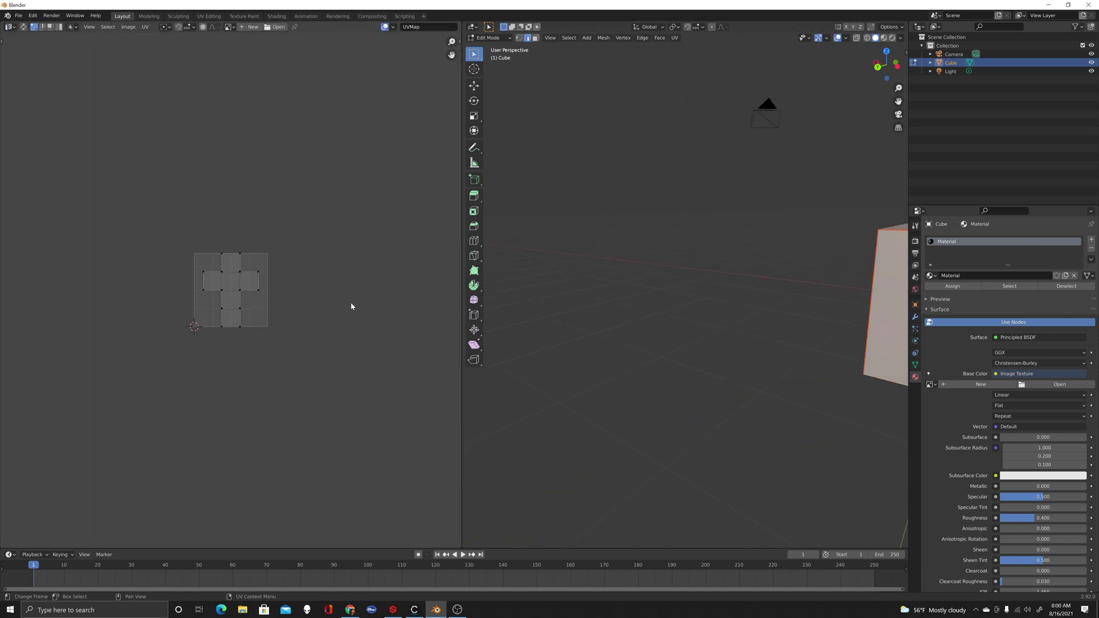
scroll(351, 307, "up", 5)
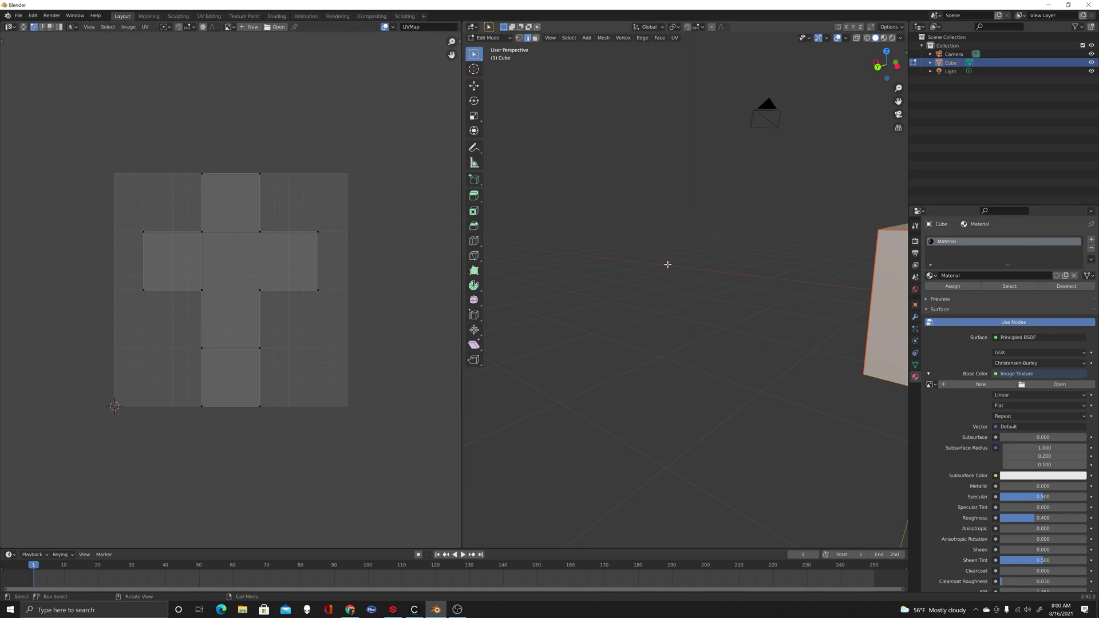
key("KP_Decimal")
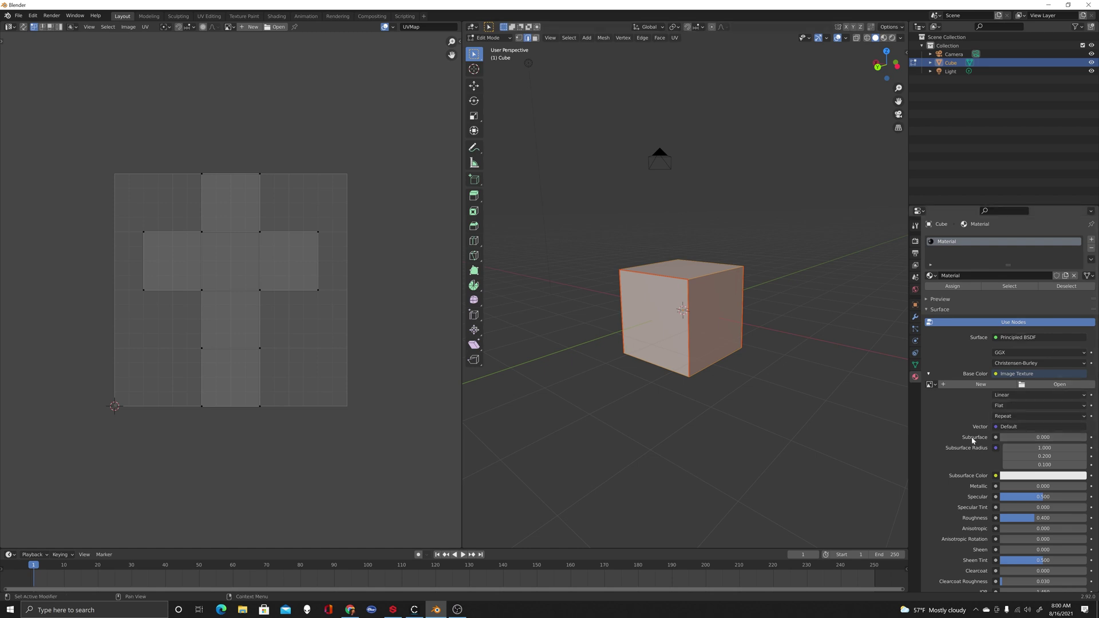
- Load buffery Cube copy.png as the base color image texture of the cube's material
left_click(1060, 384)
left_click(471, 263)
left_click(701, 466)
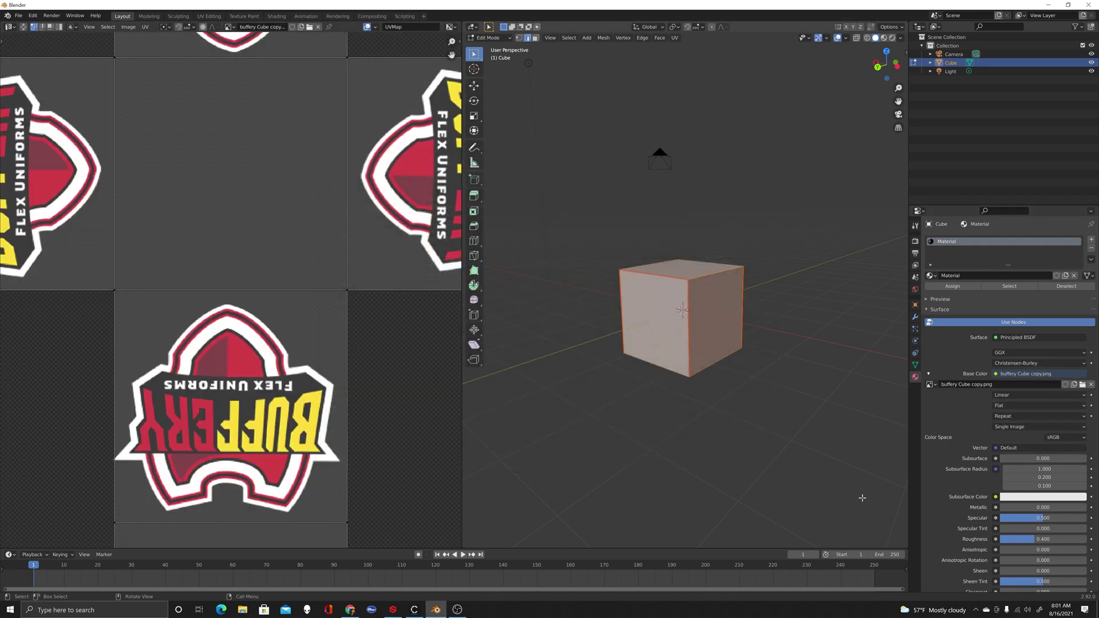
scroll(313, 377, "down", 6)
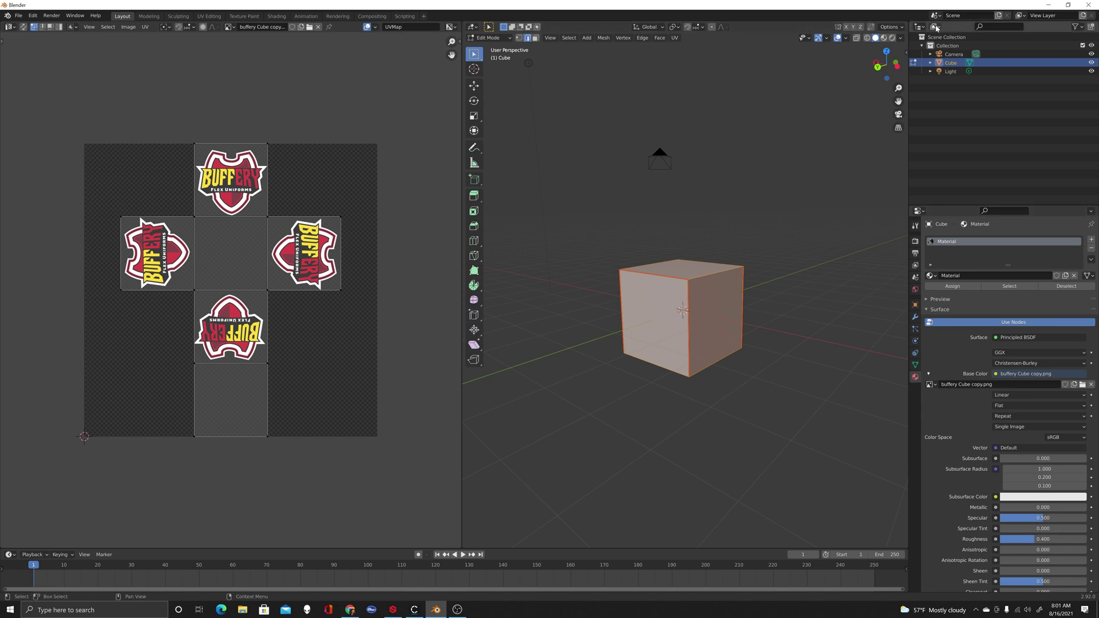
- Display the cube in Material Preview shading and check the logo placement on its faces
left_click(885, 38)
middle_click_drag(686, 356, 691, 362)
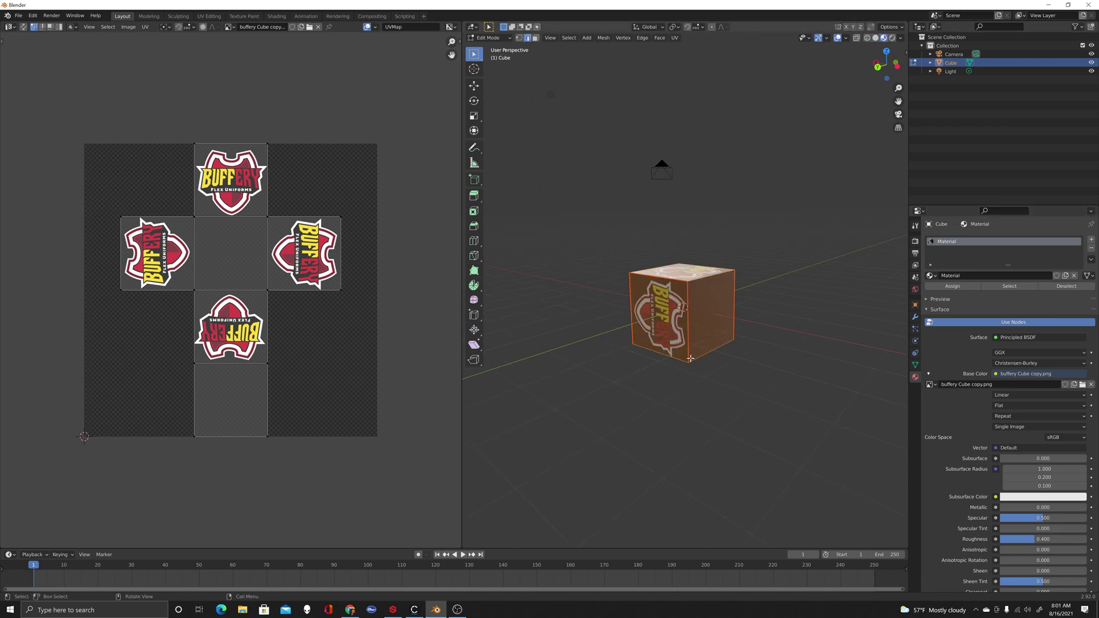
middle_click_drag(651, 392, 719, 379)
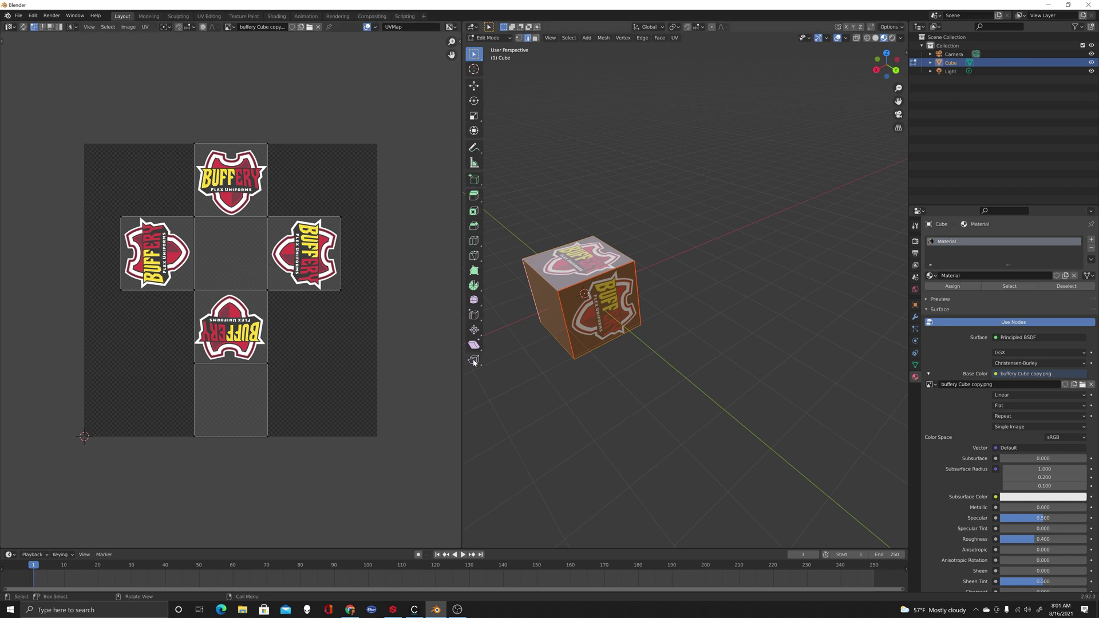
- Close Blender without saving the untitled scene
left_click(1087, 5)
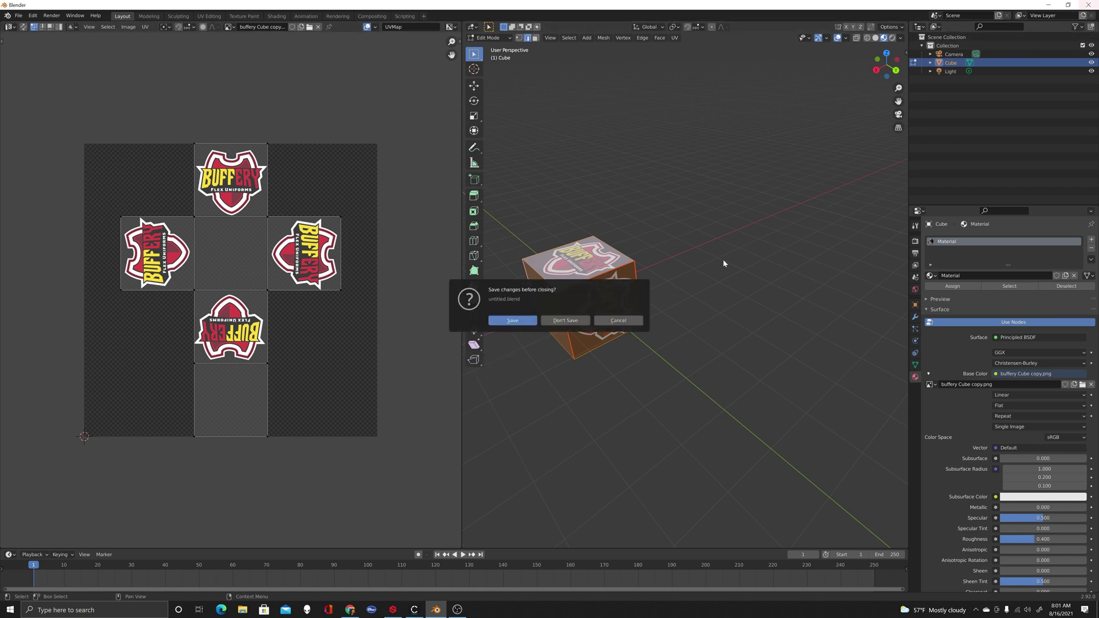
left_click(592, 324)
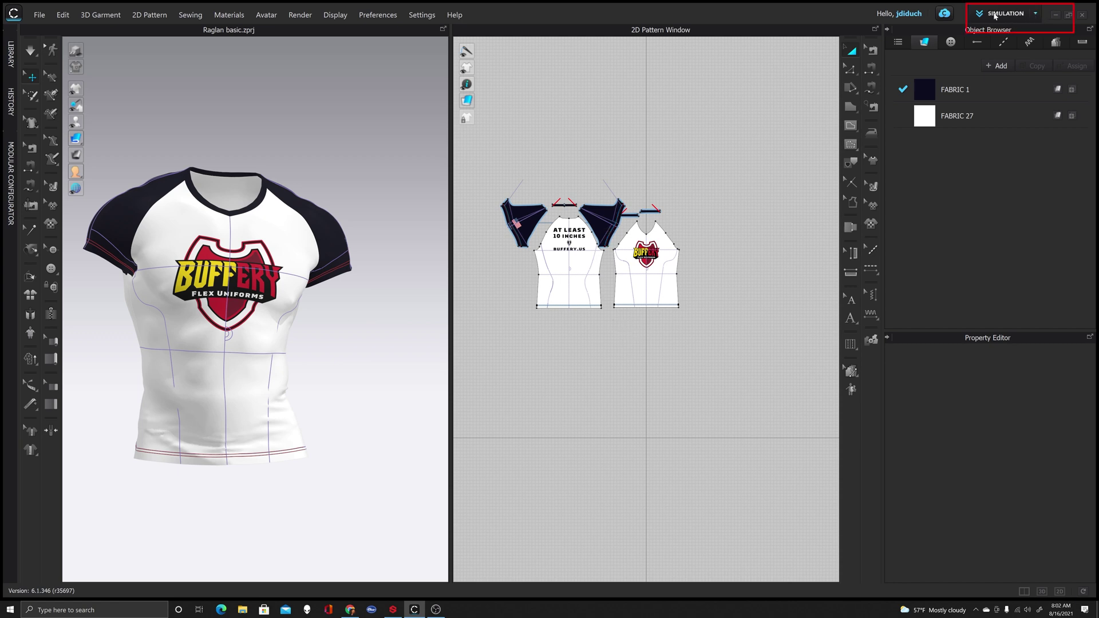
- In CLO, switch the Raglan basic.zprj project from Simulation to UV Editor mode and view the UV piece layout
left_click(1035, 19)
left_click(1002, 161)
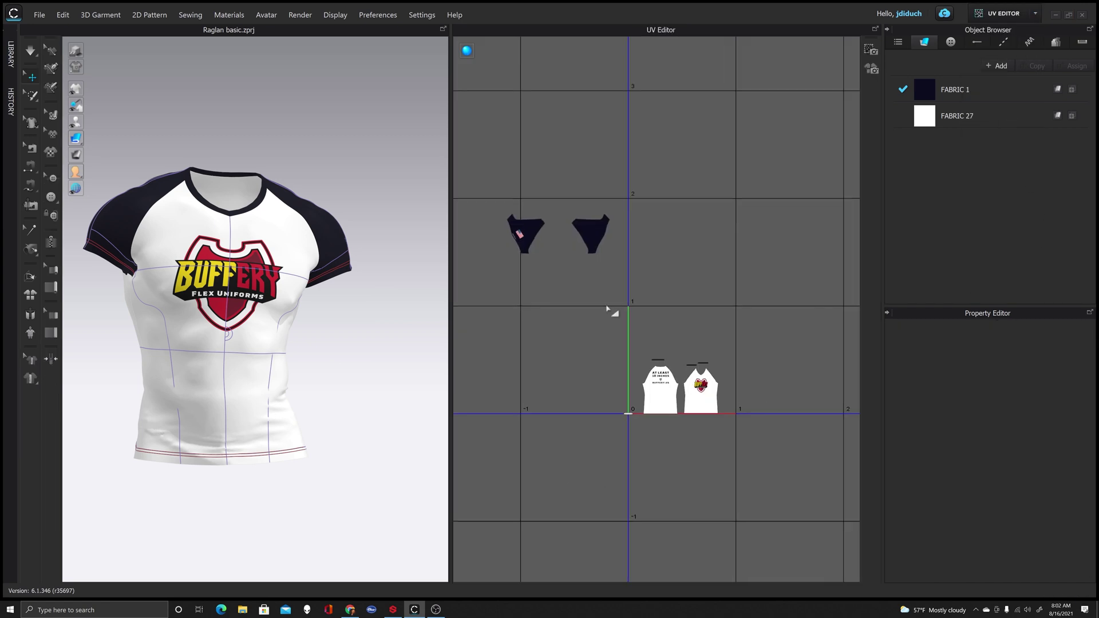
scroll(597, 173, "down", 3)
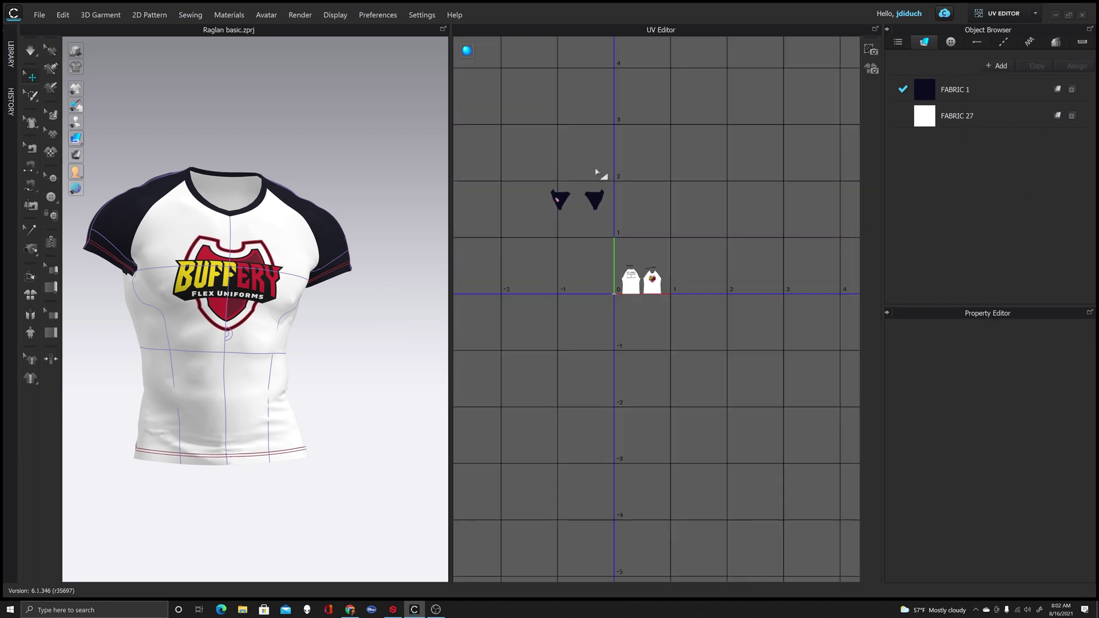
scroll(609, 292, "up", 3)
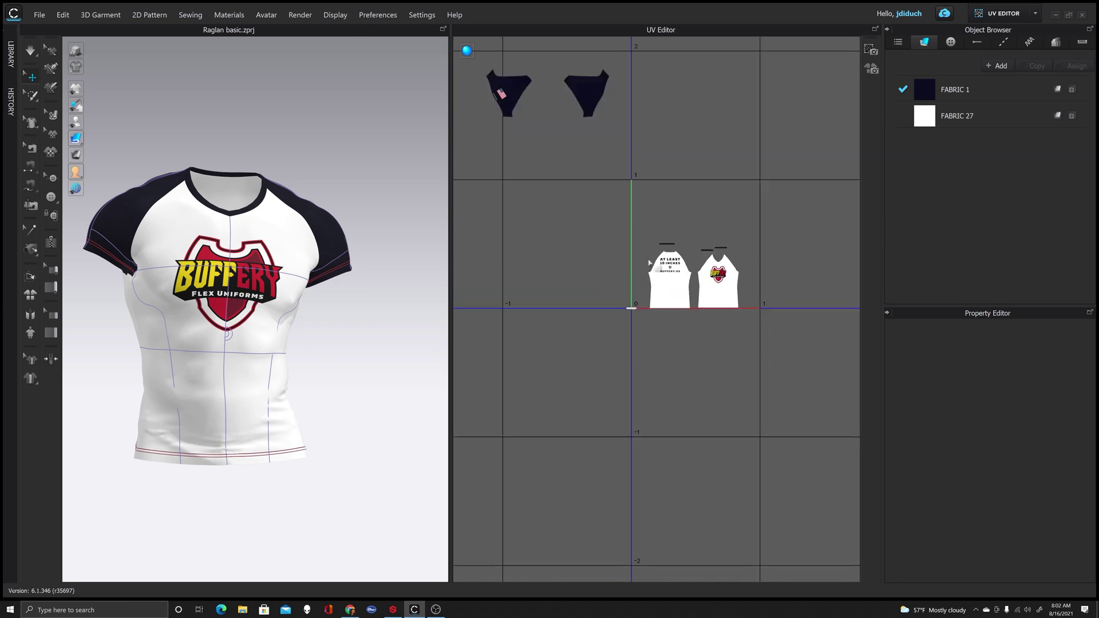
scroll(568, 182, "down", 6)
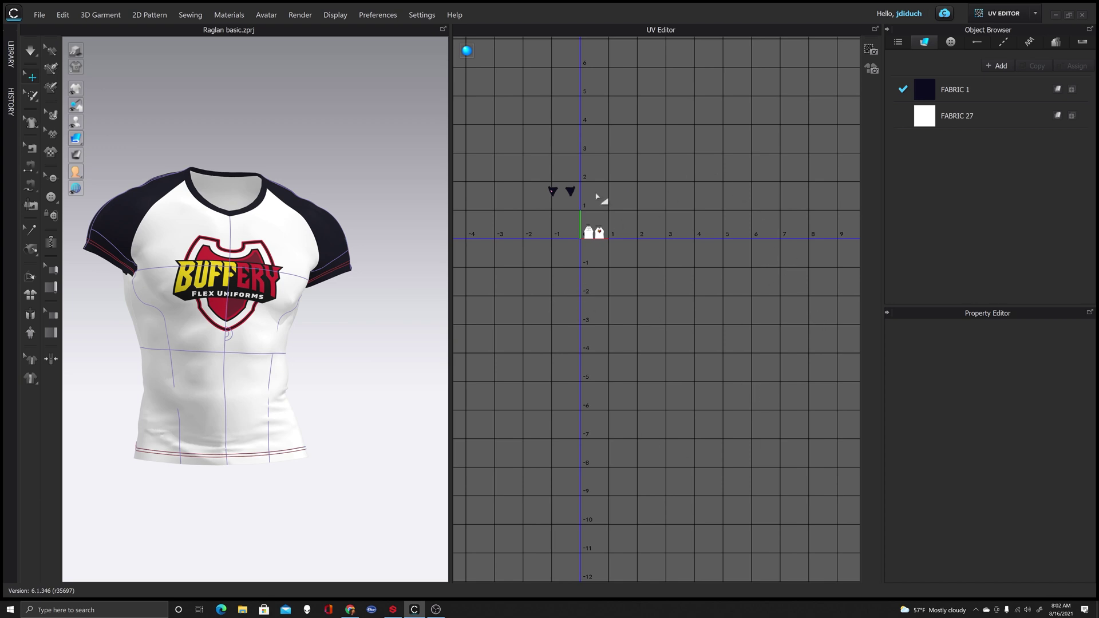
- Move both sleeve UV pieces into the 0–1 UV tile, above the white front and back body pieces
scroll(597, 197, "up", 2)
scroll(596, 186, "up", 2)
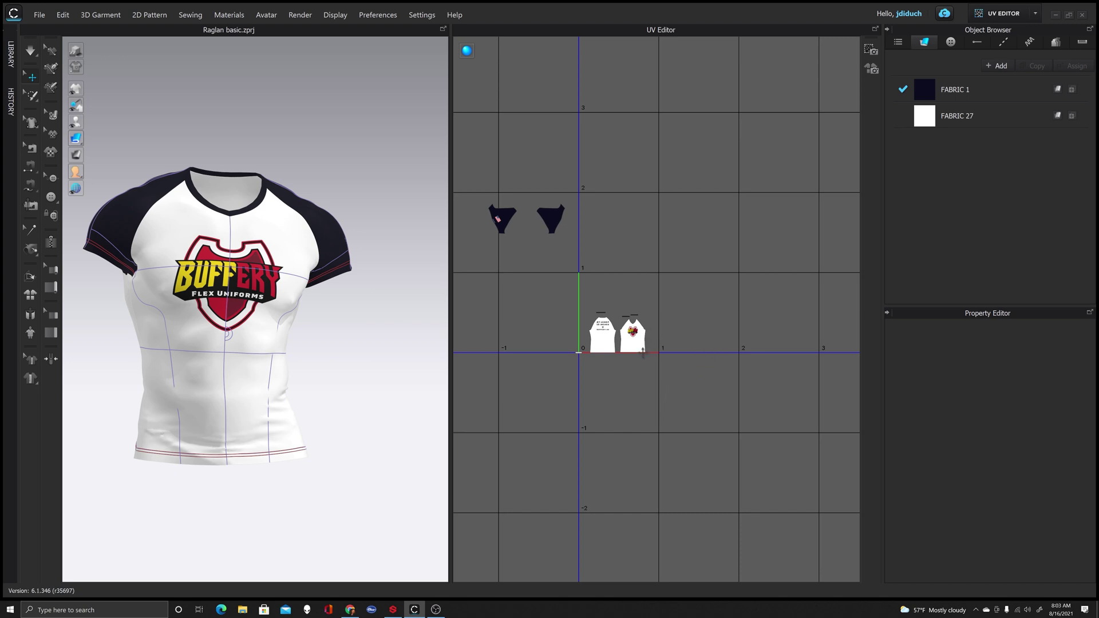
scroll(617, 422, "up", 1)
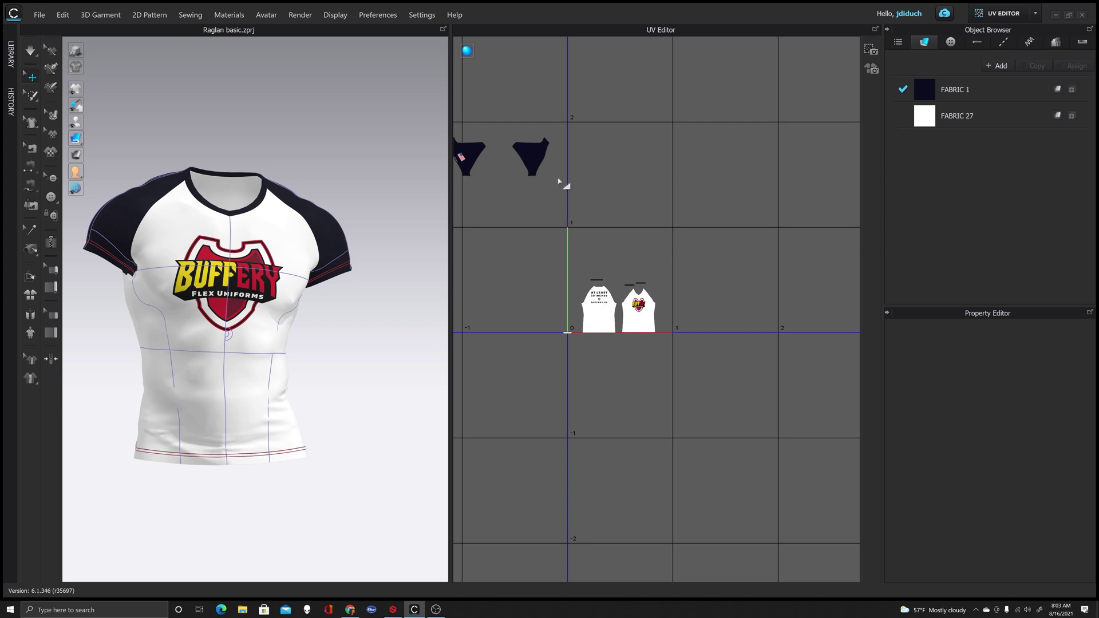
left_click_drag(530, 150, 648, 253)
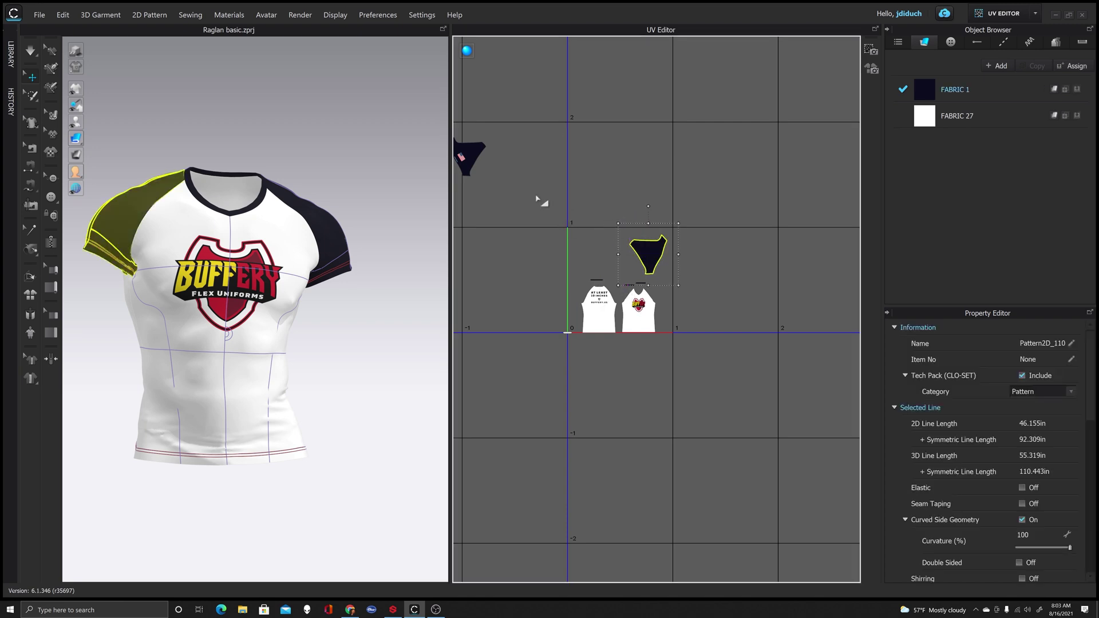
left_click_drag(469, 150, 591, 246)
scroll(620, 250, "up", 4)
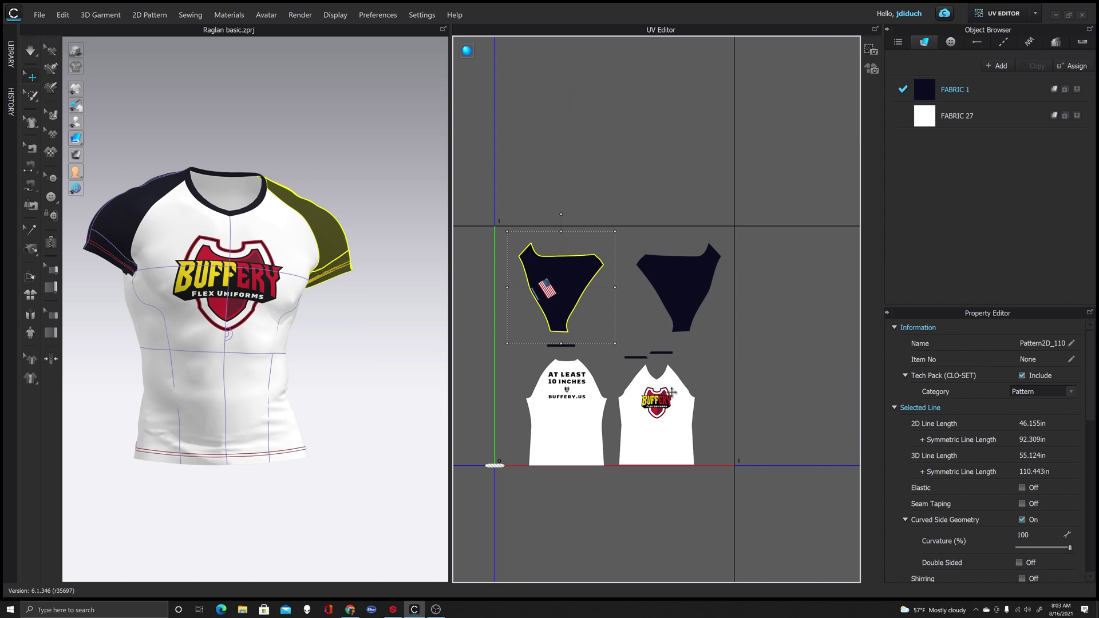
- Pack the pieces closer together by lowering both sleeves and placing the thin trim strips between the front and back bodies
left_click_drag(556, 273, 541, 296)
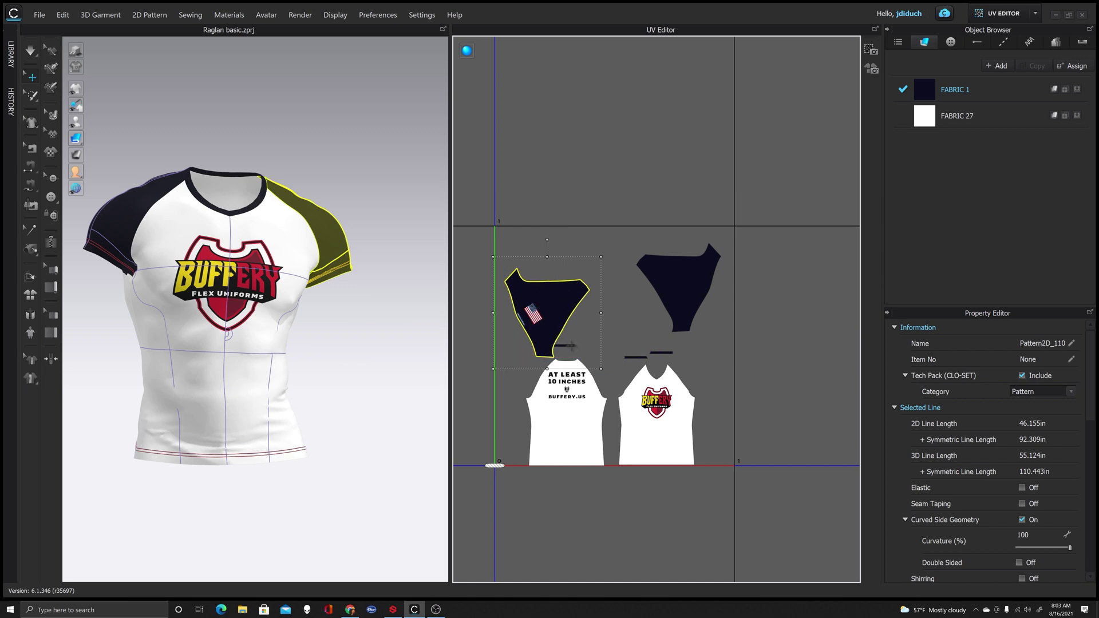
left_click(590, 351)
left_click_drag(641, 359, 618, 386)
left_click_drag(575, 350, 647, 360)
left_click_drag(668, 281, 665, 315)
- Select all the garment's UV pieces together, scale them up to fill the 0–1 tile, and reposition the group
left_click_drag(475, 251, 760, 501)
left_click_drag(725, 257, 776, 211)
left_click_drag(710, 278, 705, 276)
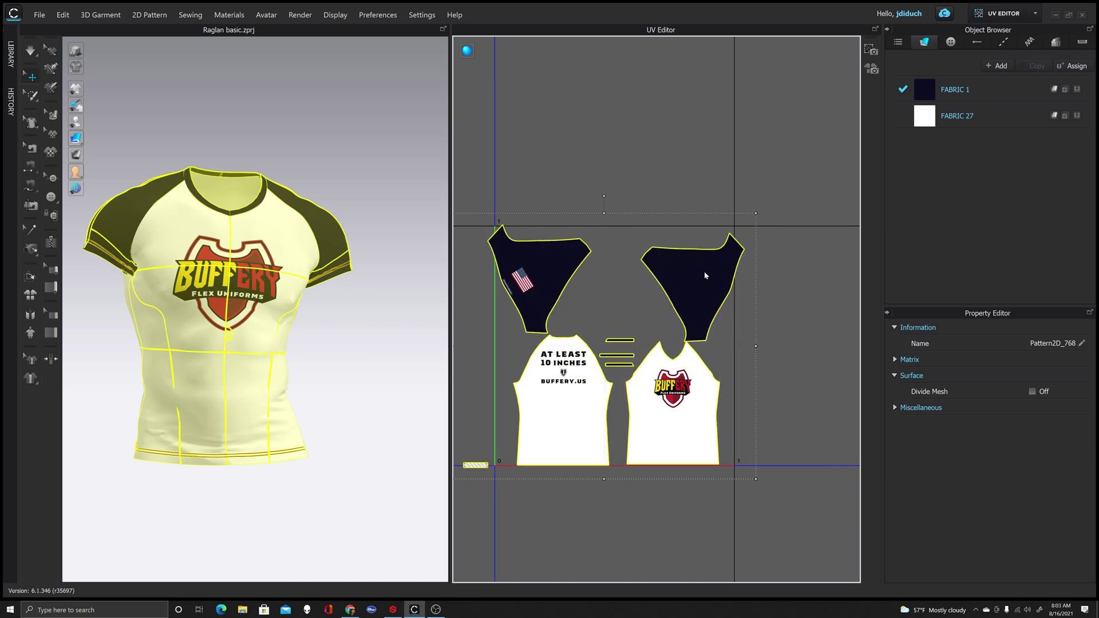
- Shift the flag sleeve and the plain sleeve individually so they lie within the tile above the body pieces
left_click(573, 183)
left_click_drag(562, 260, 581, 262)
left_click(662, 266)
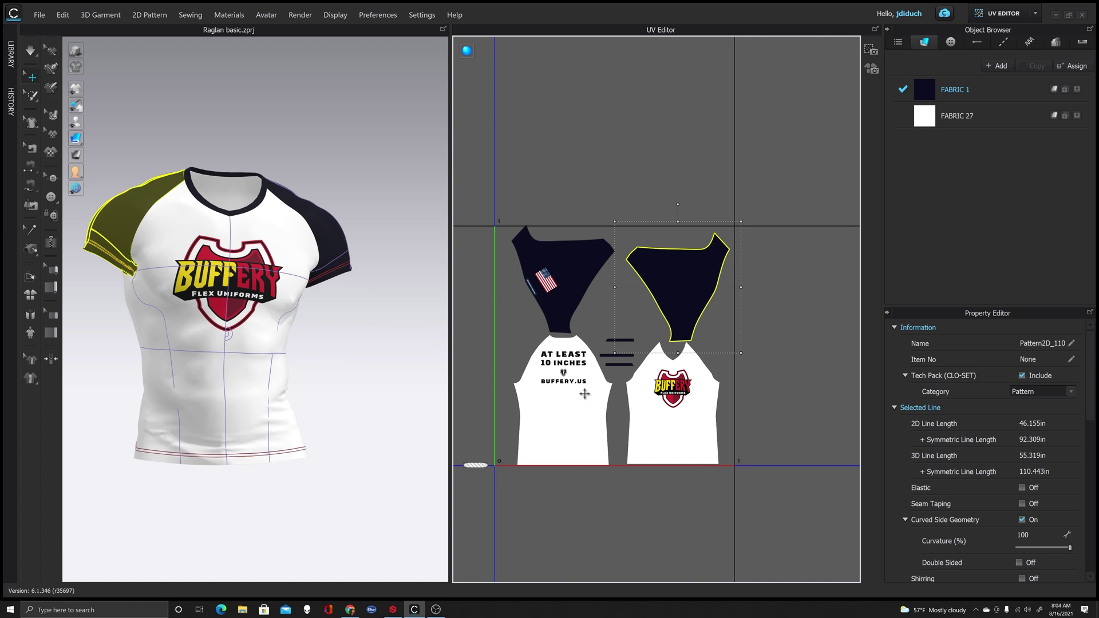
scroll(579, 323, "up", 1)
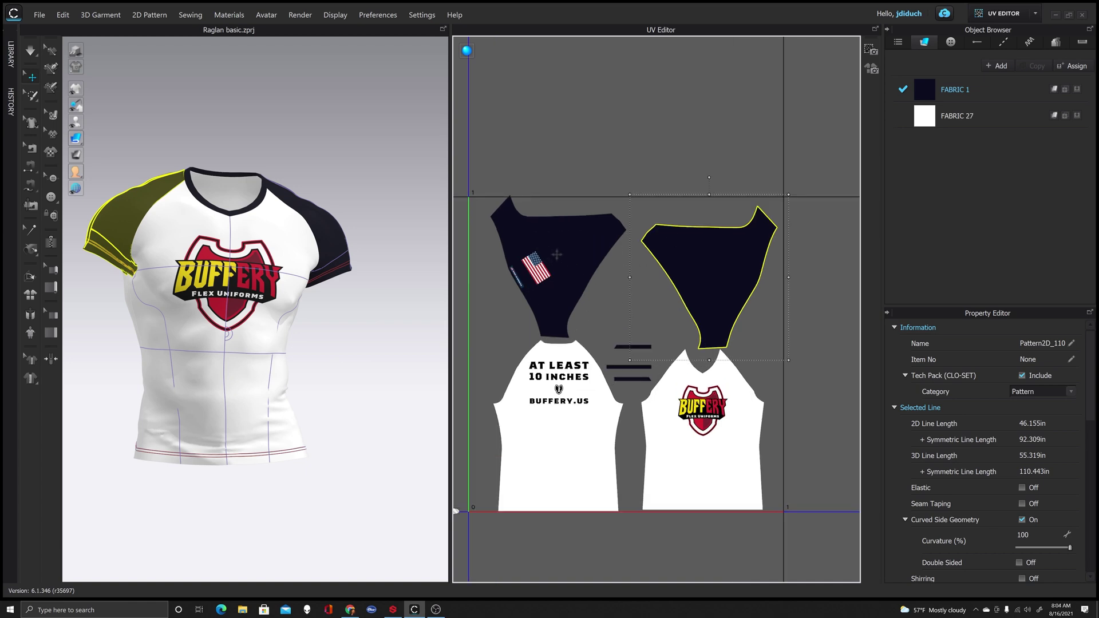
left_click(575, 275)
left_click_drag(575, 276, 583, 275)
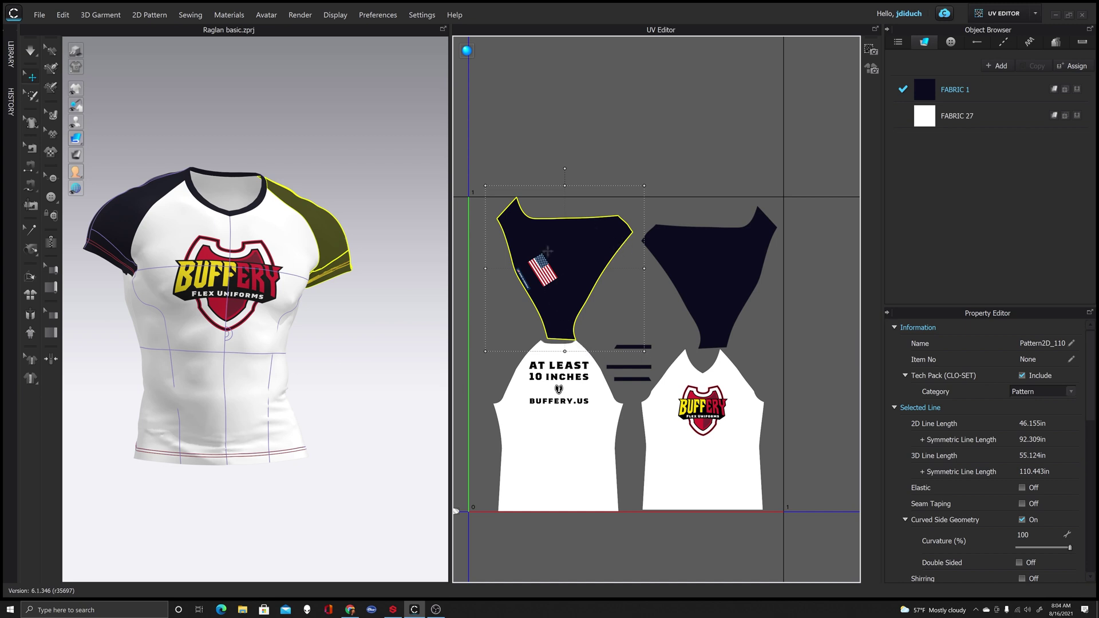
- Select all the garment's UV pieces and scale them down slightly so the group fits inside the 0–1 tile
scroll(548, 255, "up", 2)
scroll(564, 241, "down", 2)
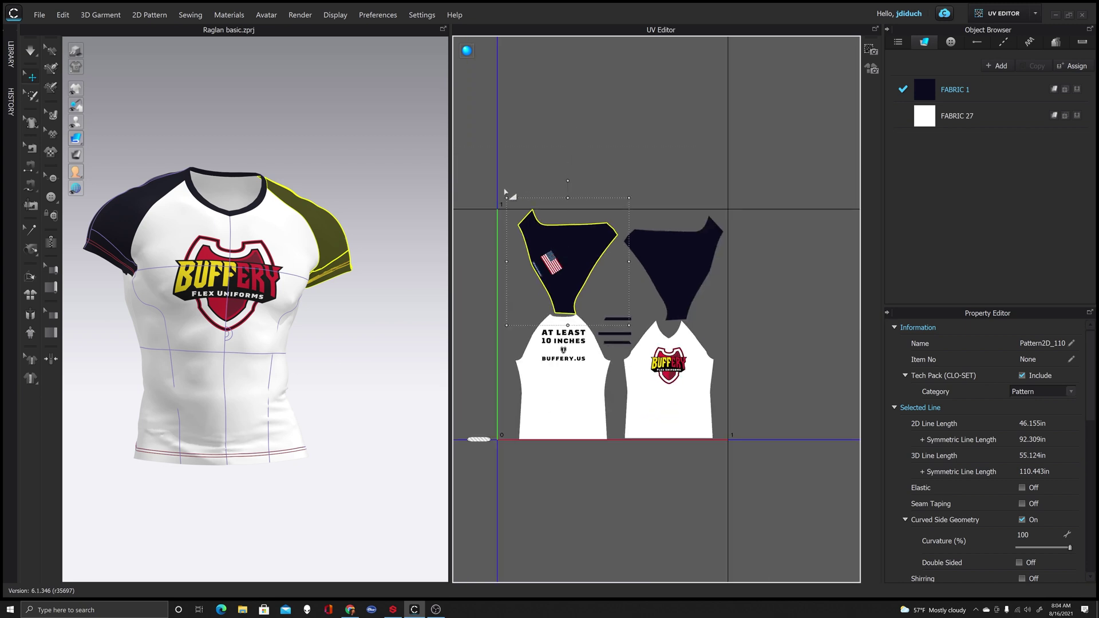
left_click(742, 488)
key("ctrl+a")
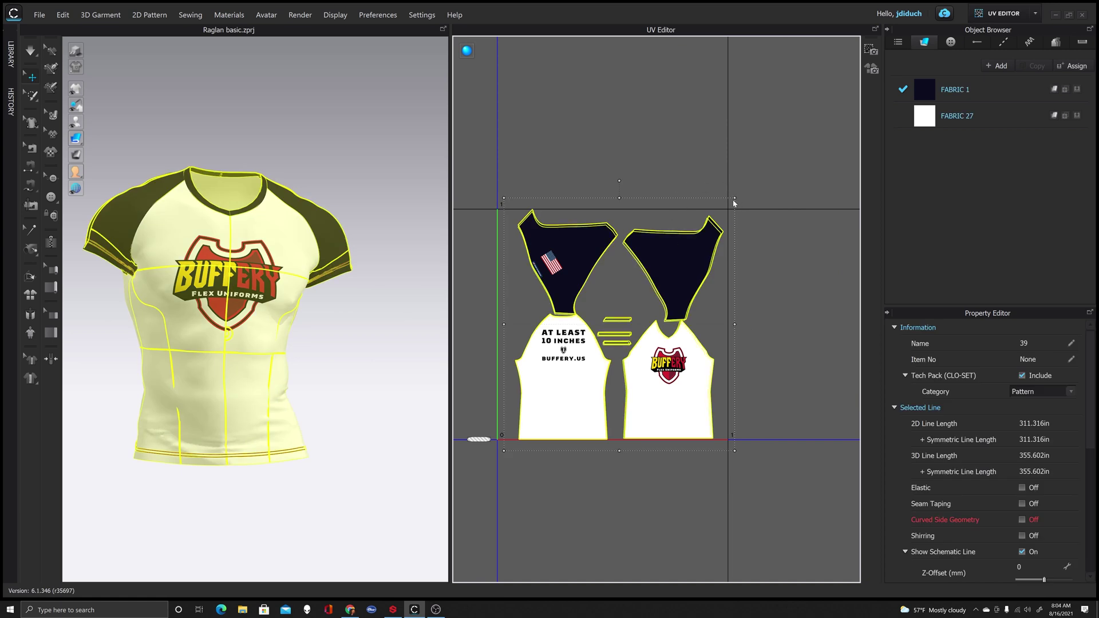
left_click_drag(736, 201, 733, 203)
scroll(646, 445, "up", 3)
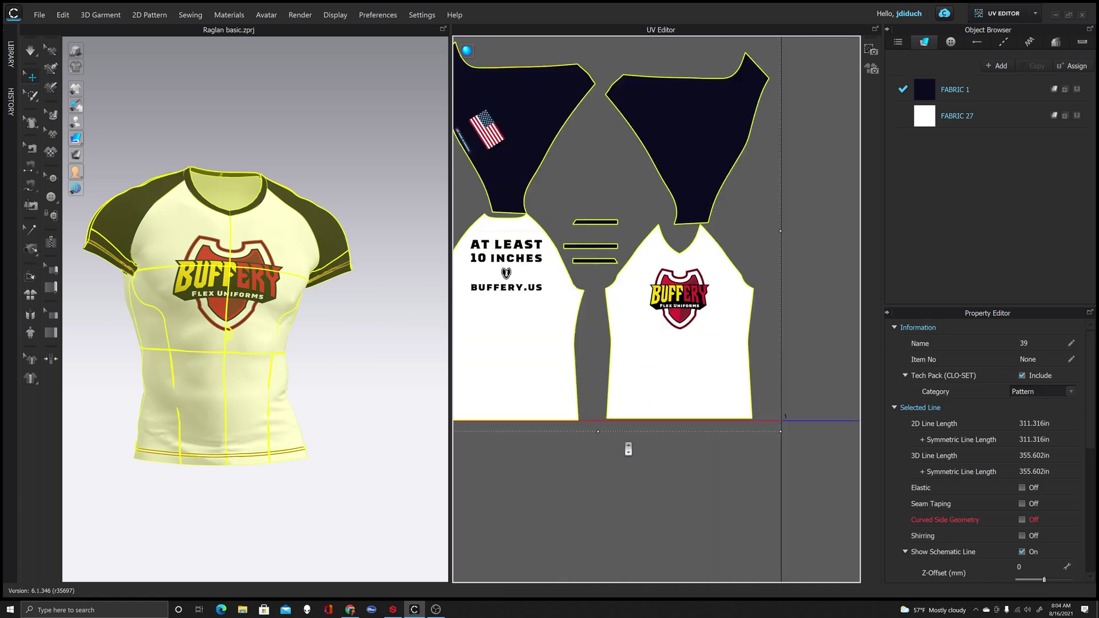
- Align the front and back body pieces along their bottom edges, and raise both slightly above the tile's lower border
left_click(637, 451)
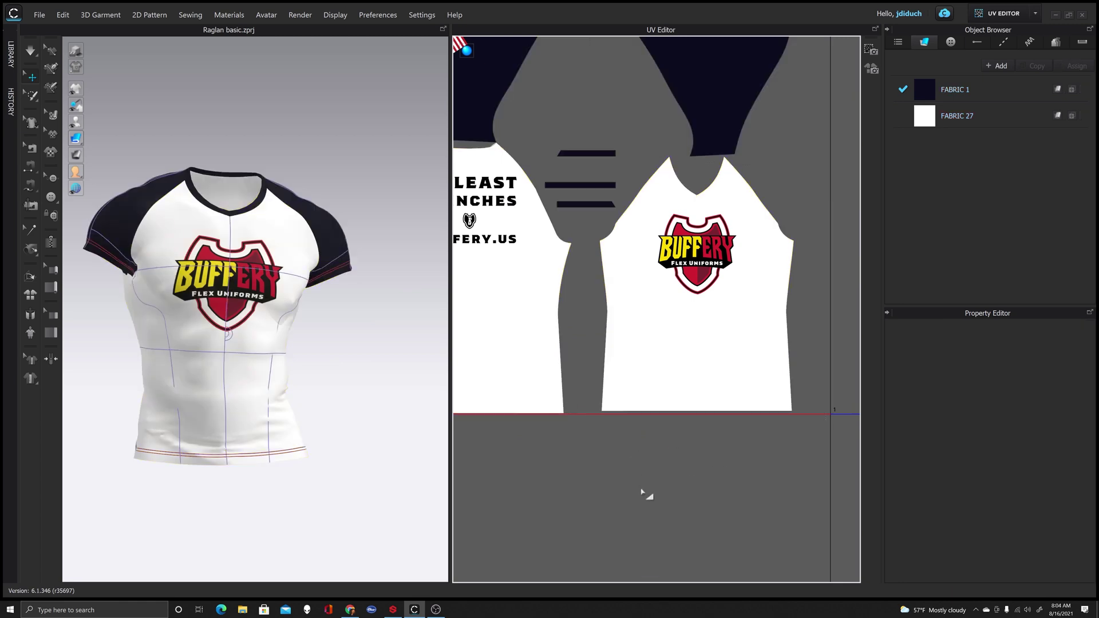
scroll(601, 395, "up", 3)
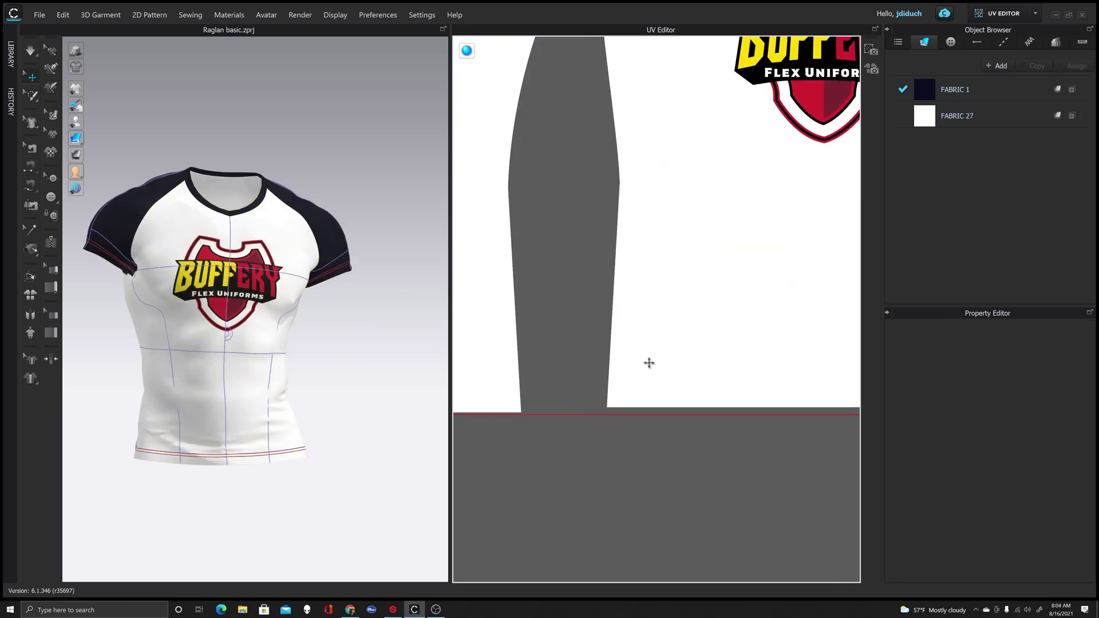
scroll(727, 345, "down", 2)
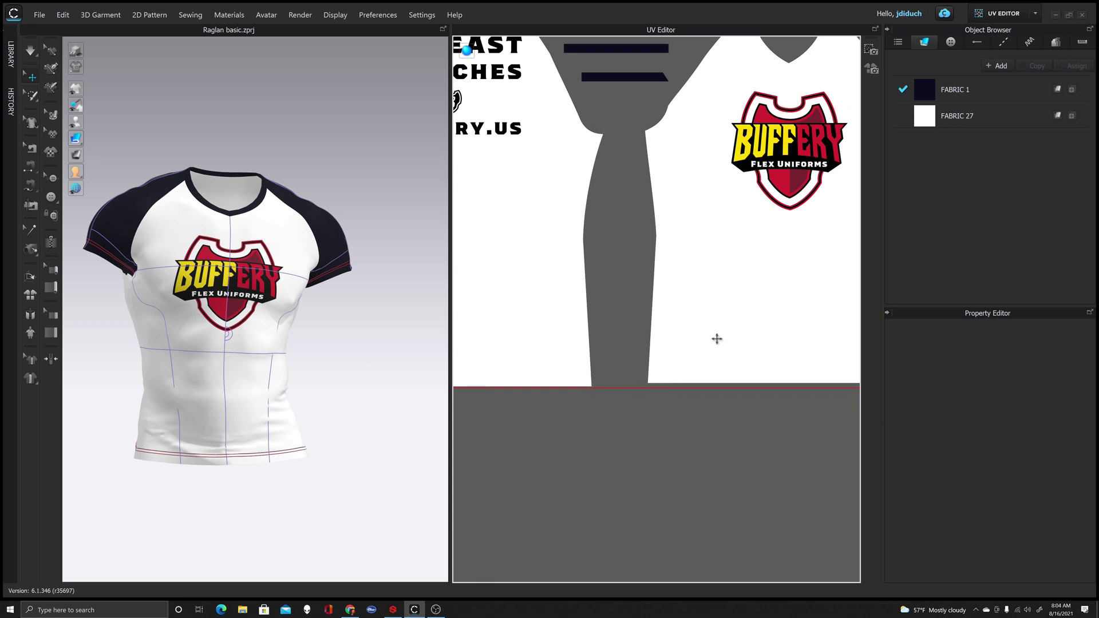
left_click(545, 269)
right_click(703, 265)
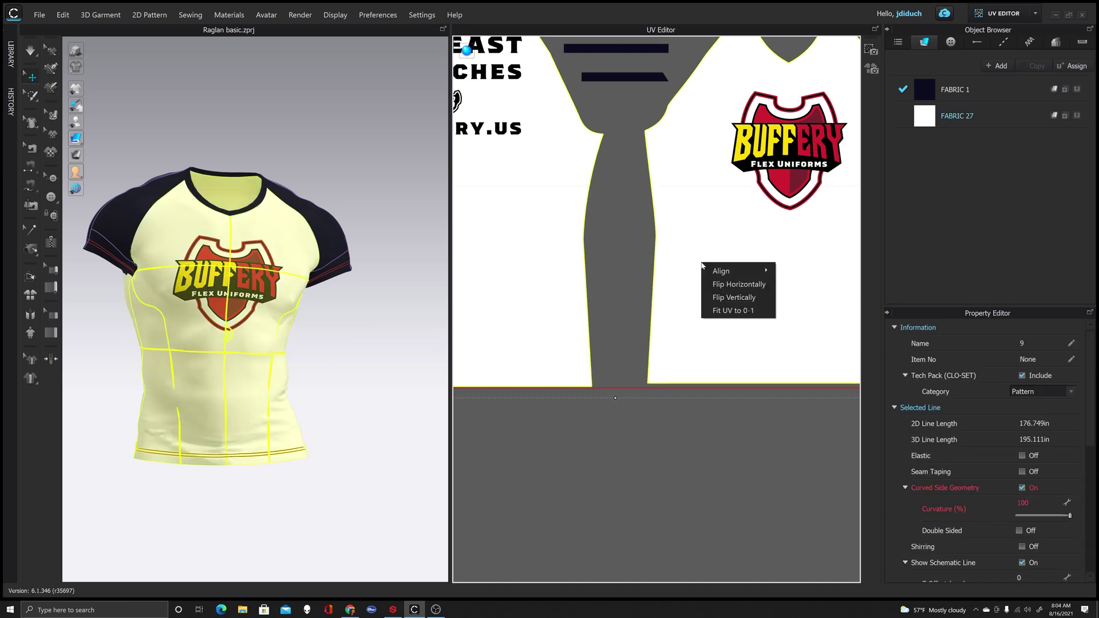
mouse_move(722, 271)
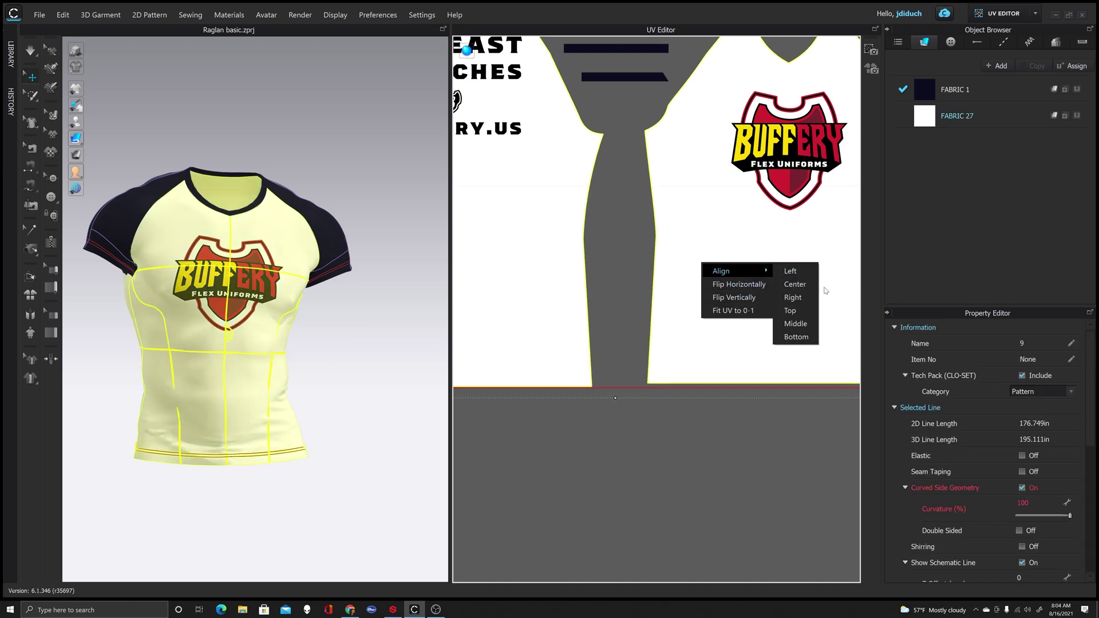
left_click(813, 338)
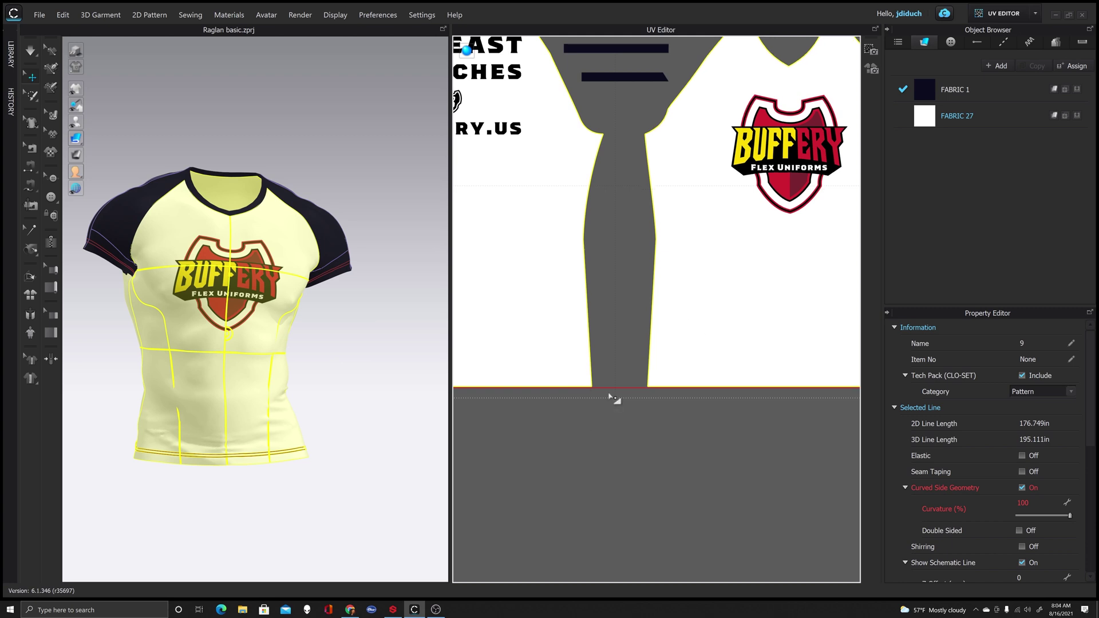
scroll(608, 404, "down", 4)
scroll(616, 318, "up", 3)
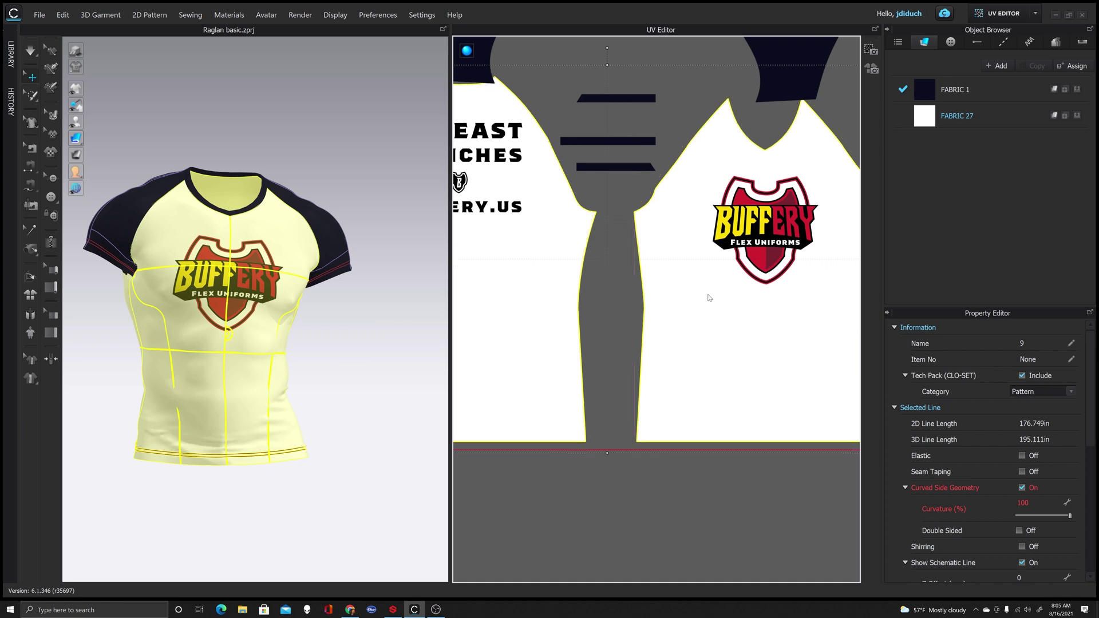
- Move the flag sleeve toward the tile's left border and rotate it counterclockwise so its narrow end points right
scroll(709, 324, "down", 3)
left_click(588, 124)
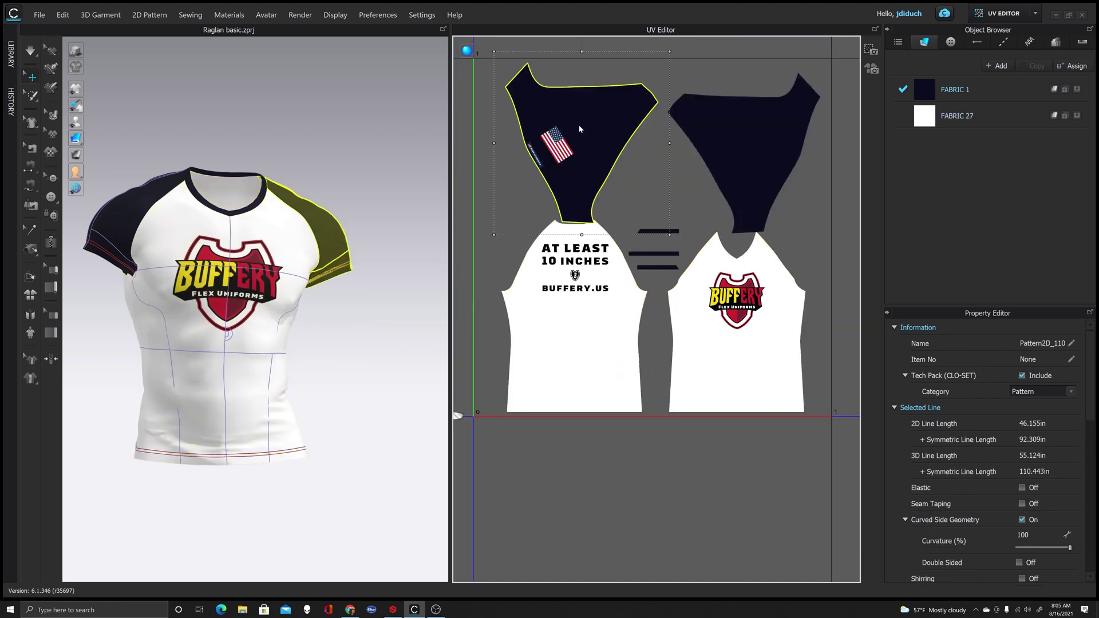
left_click_drag(588, 124, 538, 125)
scroll(625, 162, "down", 2)
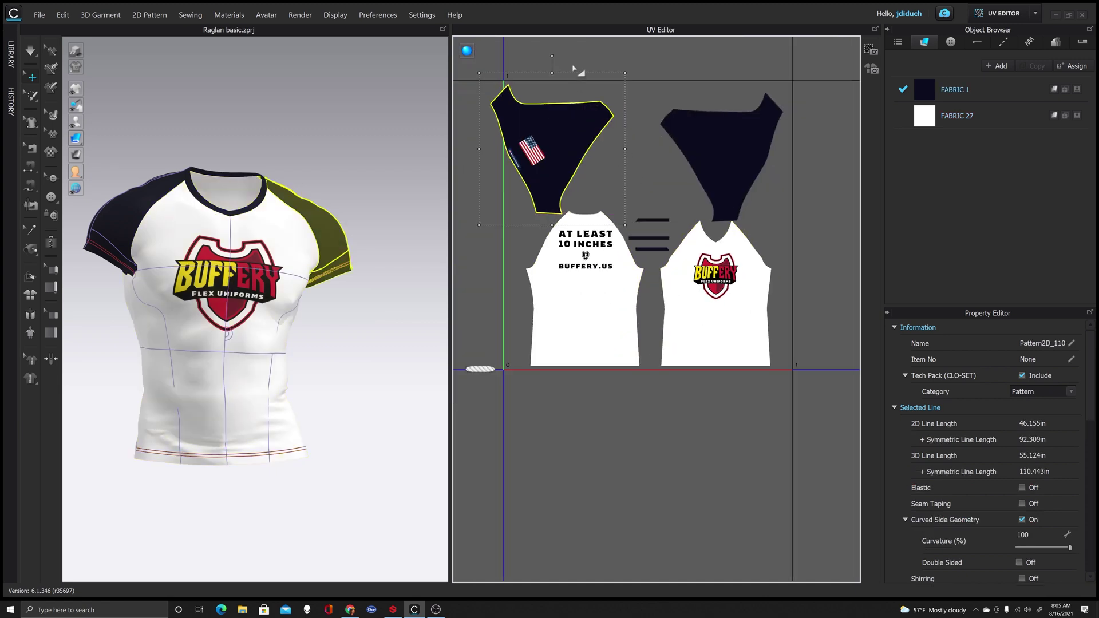
left_click_drag(552, 55, 575, 153)
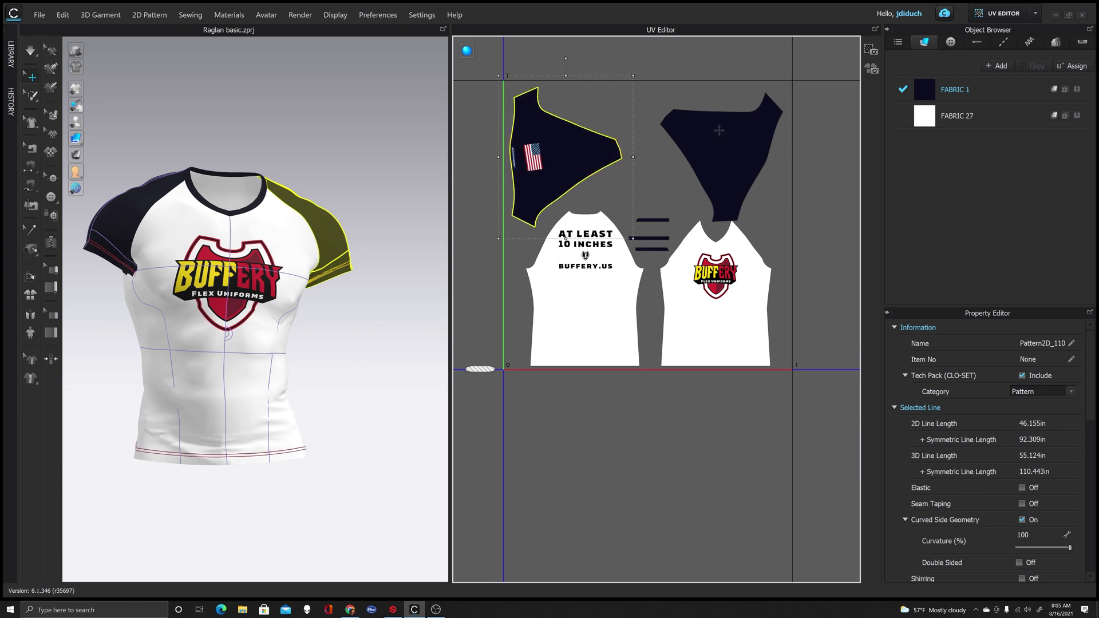
- Rotate the plain sleeve to mirror the flag sleeve, with its narrow end pointing left, and nudge it within the tile
left_click(754, 134)
left_click_drag(723, 64, 679, 76)
left_click_drag(730, 182, 742, 184)
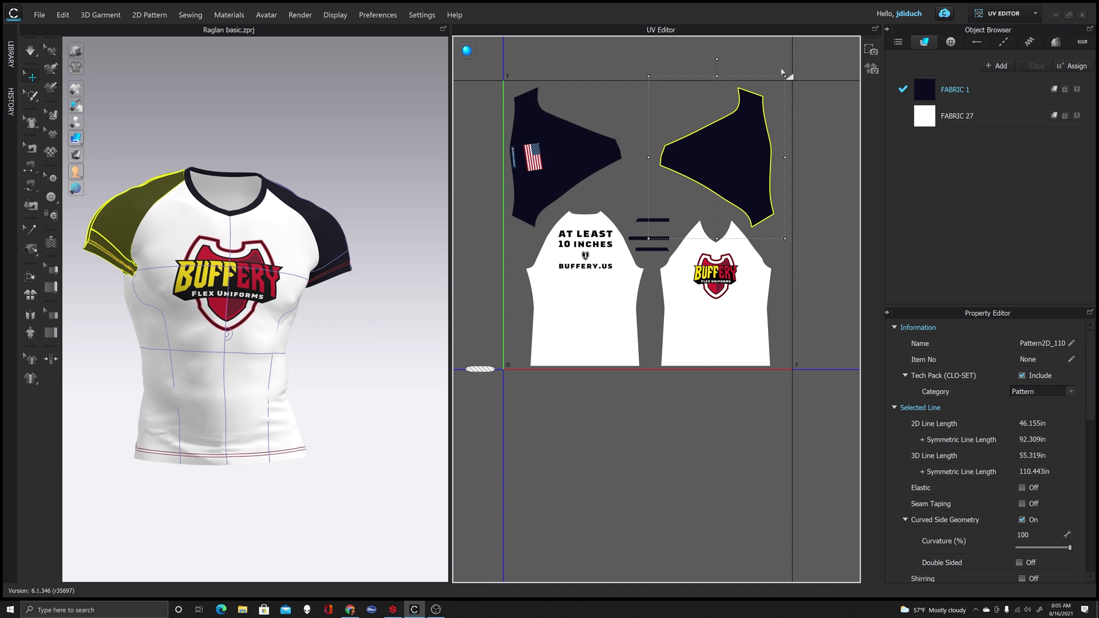
- Rotate both sleeves so their narrow ends point up above the bodies, and shift the flag sleeve back inside the tile
left_click_drag(720, 60, 826, 176)
left_click(566, 152)
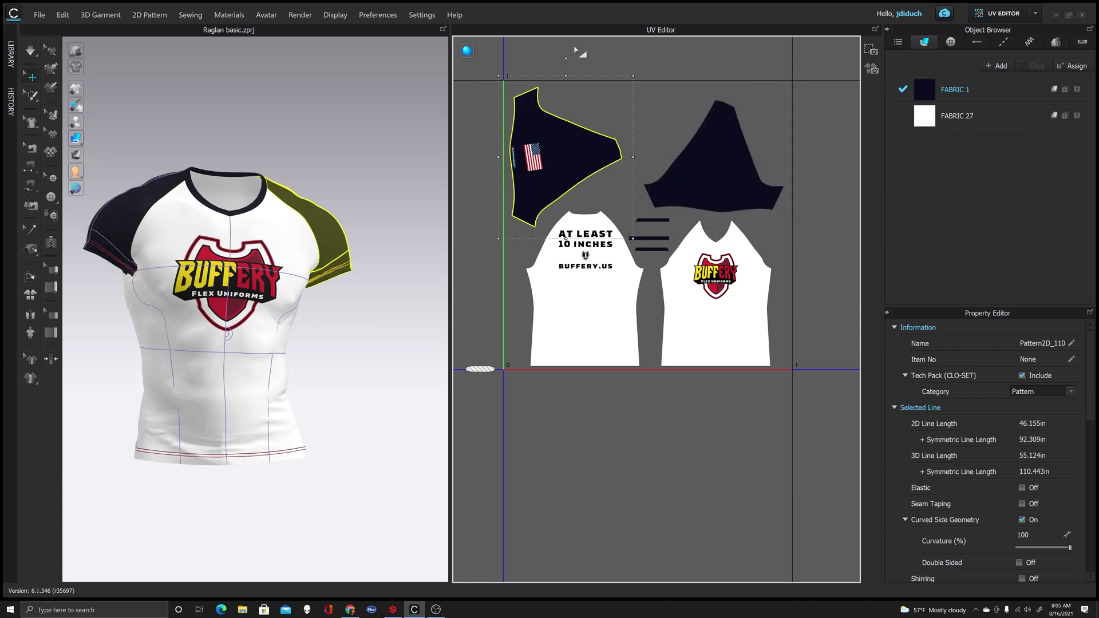
left_click_drag(566, 57, 471, 158)
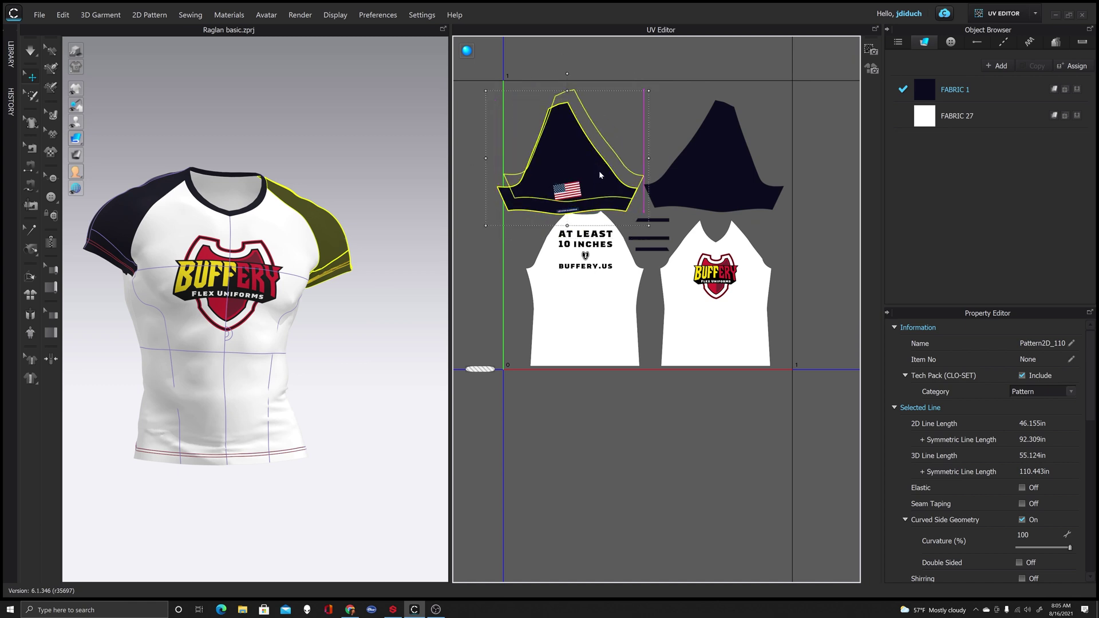
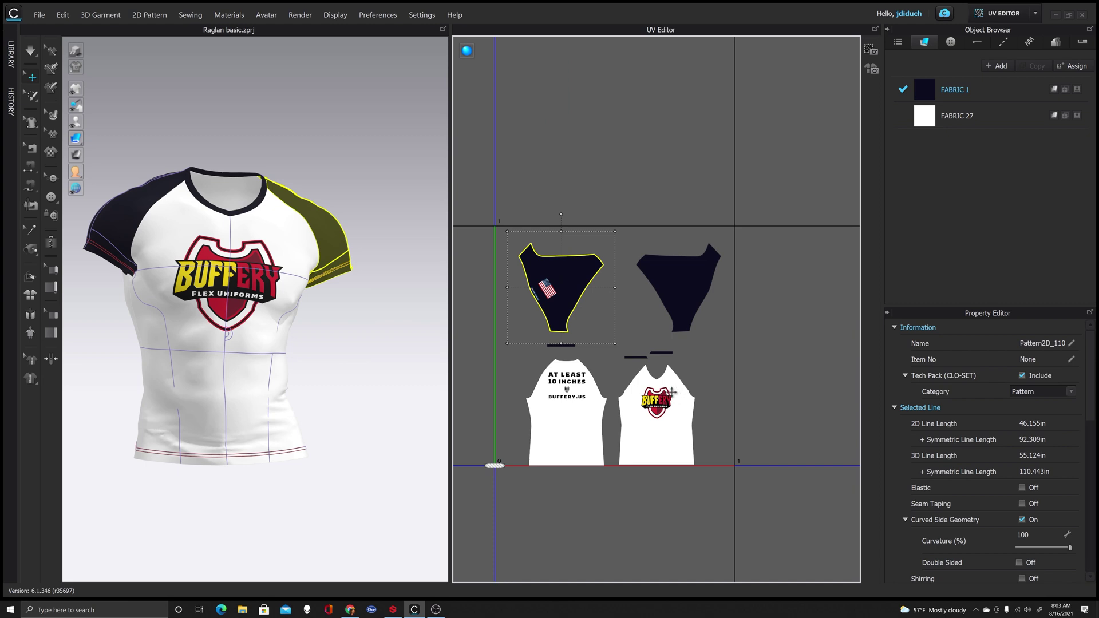
- Lower both sleeves close to the body pieces and stack the three trim strips between the front and back bodies
left_click_drag(555, 272, 540, 298)
left_click(574, 343)
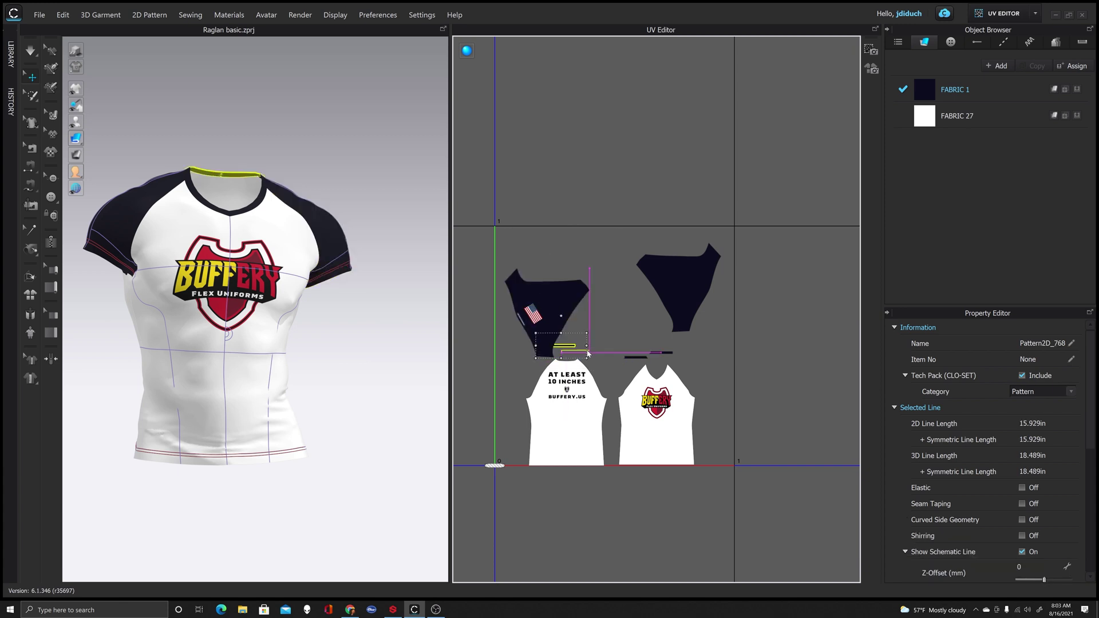
left_click(619, 370)
left_click_drag(619, 372, 596, 396)
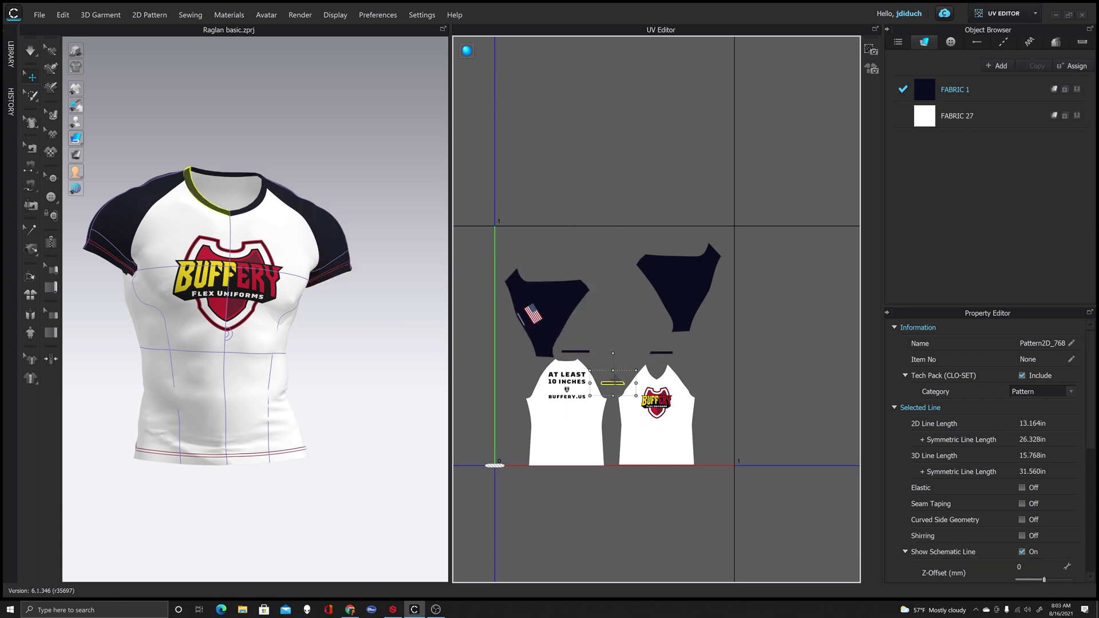
left_click(575, 351)
left_click_drag(575, 350, 612, 363)
left_click_drag(666, 281, 660, 313)
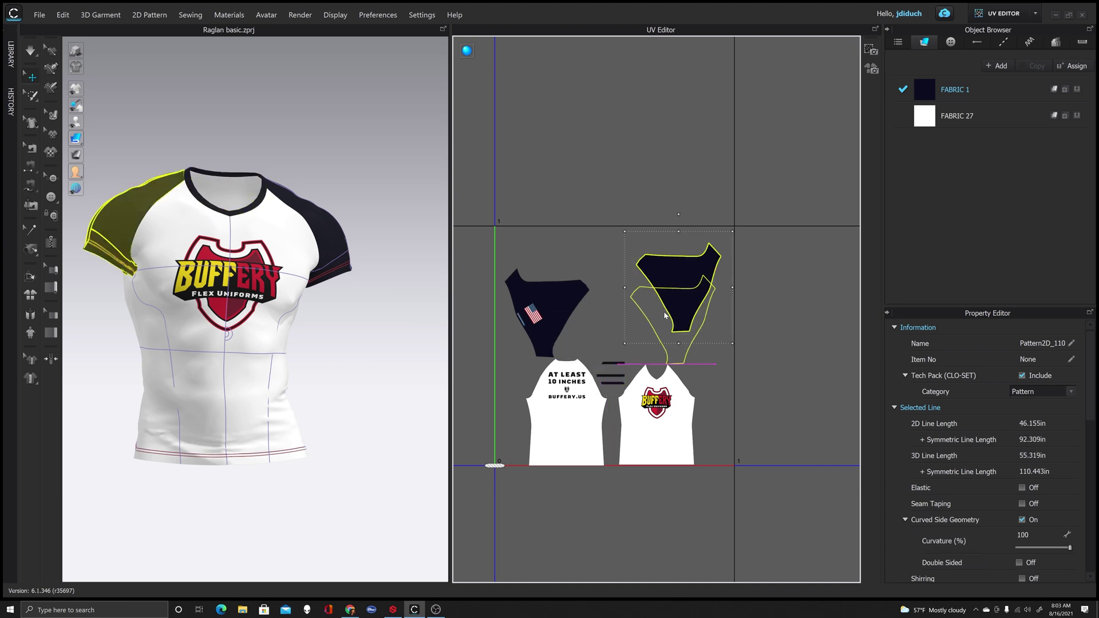
- Select all the UV pieces, scale them up together to the height of the 0–1 tile, and reposition the group
left_click_drag(482, 231, 715, 443)
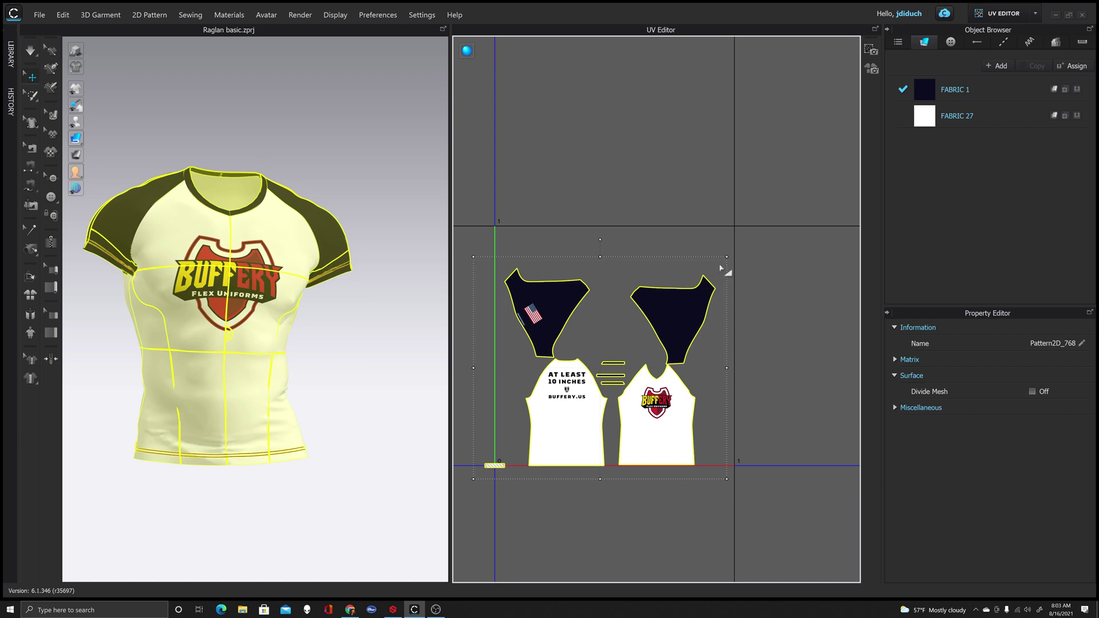
left_click_drag(726, 260, 777, 213)
left_click_drag(679, 281, 702, 278)
key("ctrl+z")
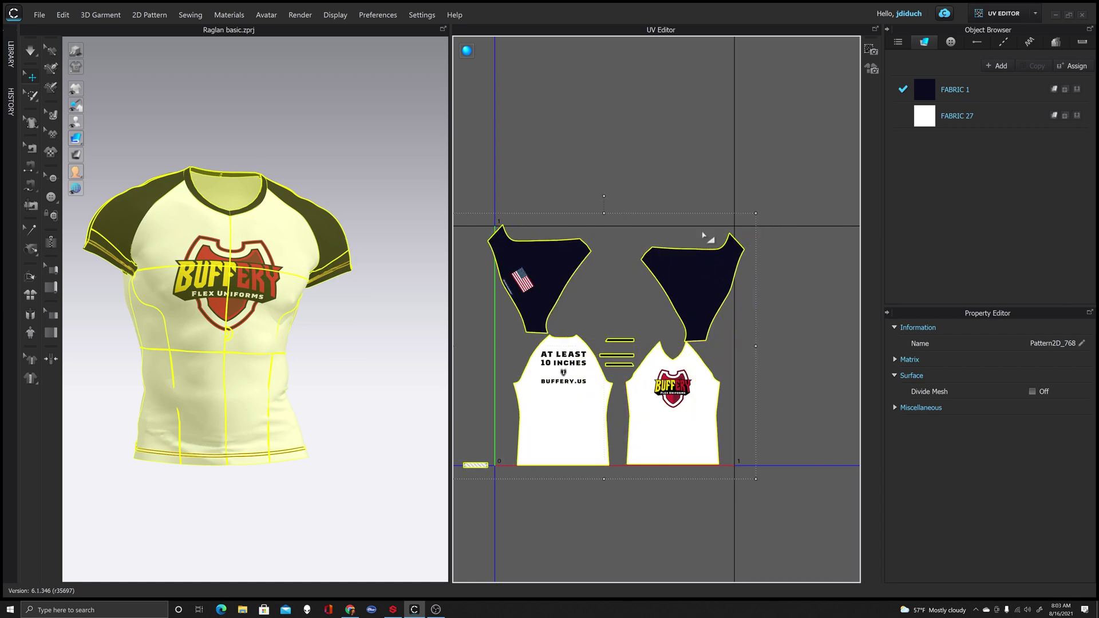
- Shift the flag sleeve right and the plain sleeve left so both lie within the tile's side borders
left_click(569, 205)
left_click_drag(579, 260, 602, 260)
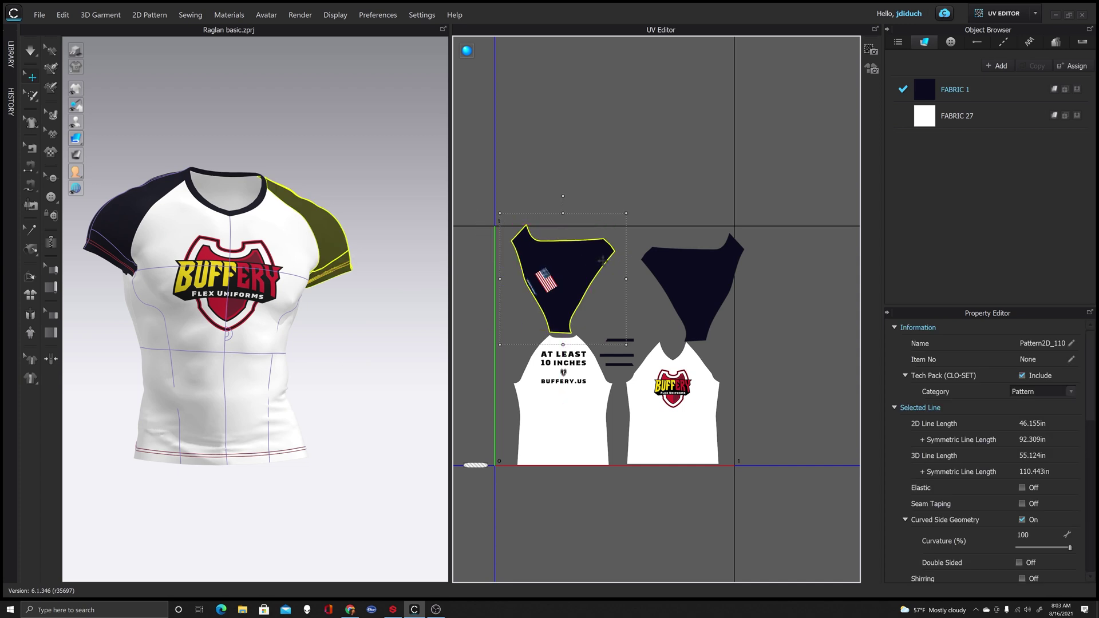
left_click(666, 265)
left_click_drag(671, 266, 657, 266)
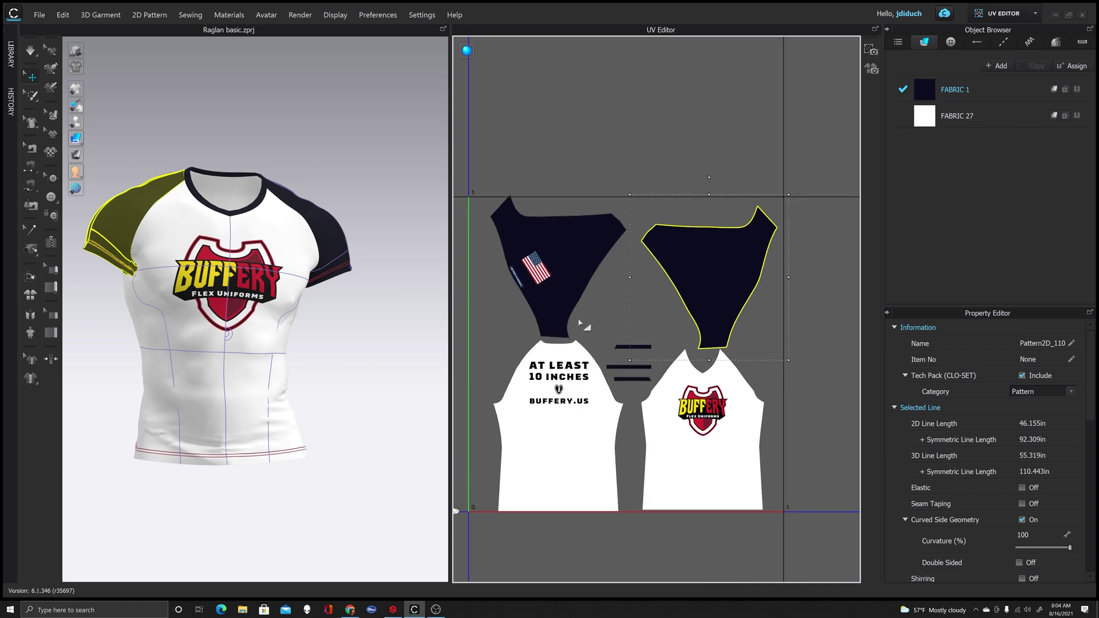
scroll(580, 325, "up", 2)
left_click_drag(568, 273, 577, 276)
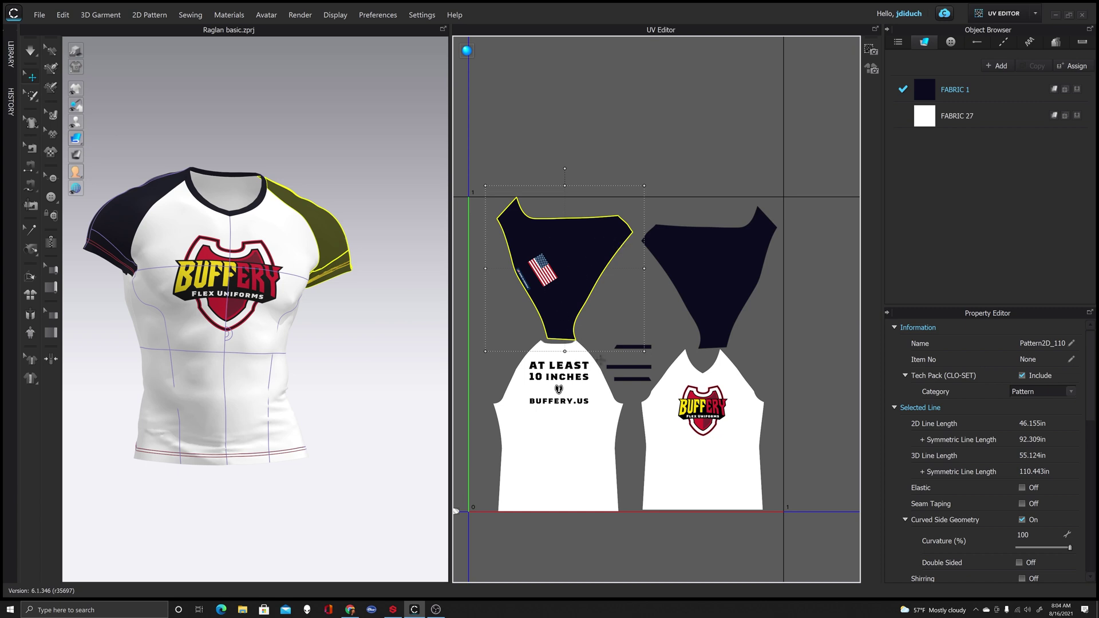
- Select the whole UV layout and shrink it slightly to leave a margin inside the 0–1 tile
scroll(551, 259, "up", 3)
scroll(551, 259, "down", 1)
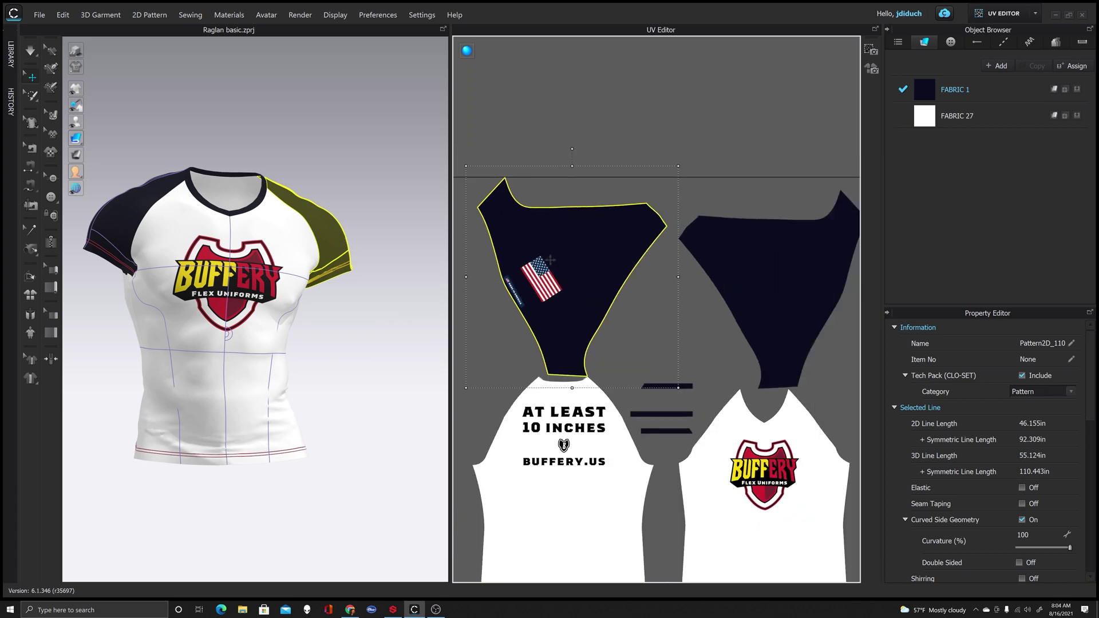
scroll(564, 242, "down", 3)
left_click_drag(508, 189, 779, 435)
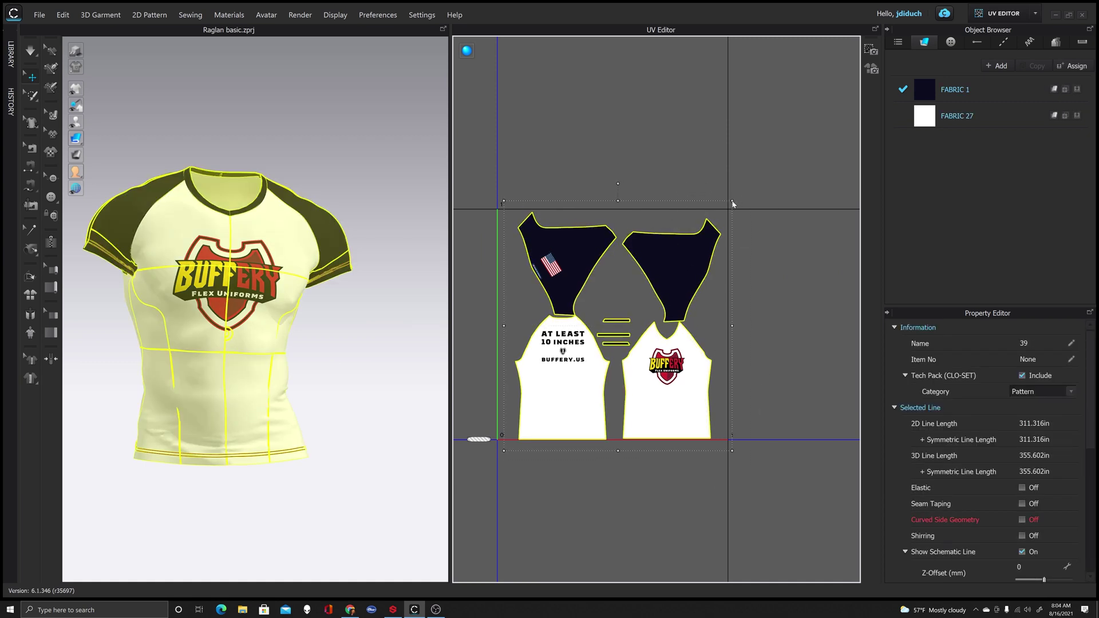
scroll(618, 444, "down", 3)
scroll(619, 444, "up", 5)
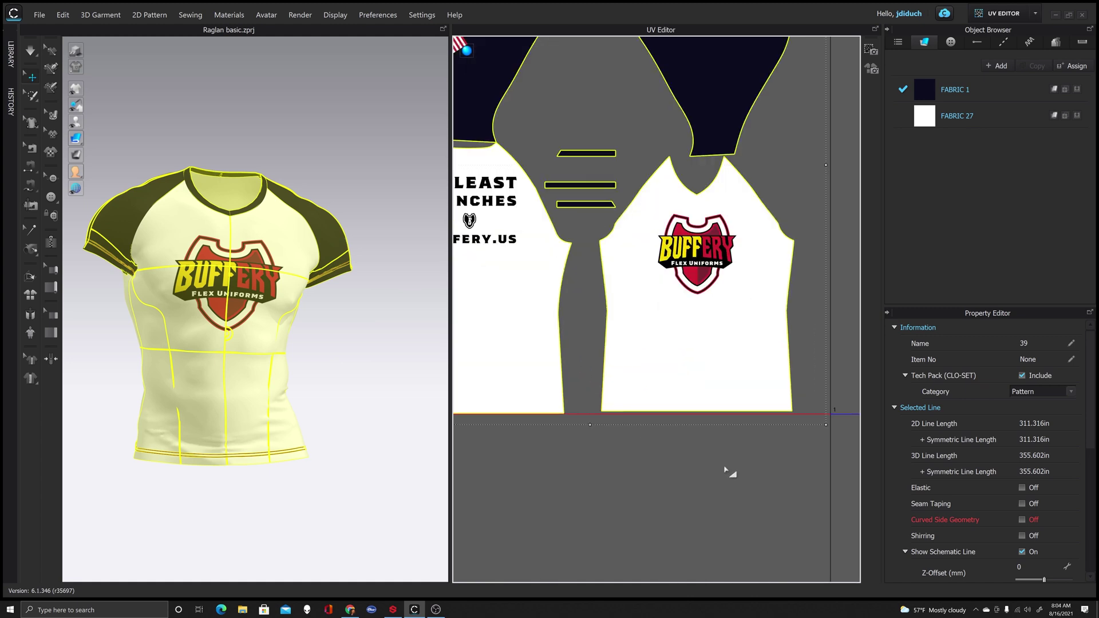
- Select the front and back body pieces and align them along their bottom edges
left_click(633, 461)
scroll(603, 421, "up", 4)
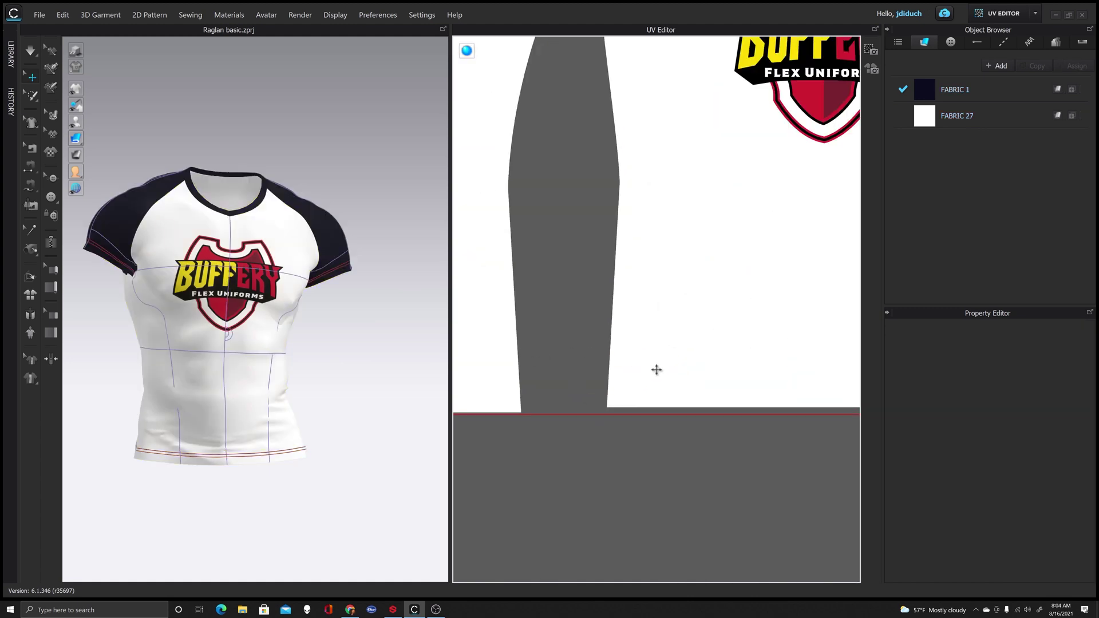
scroll(716, 343, "down", 2)
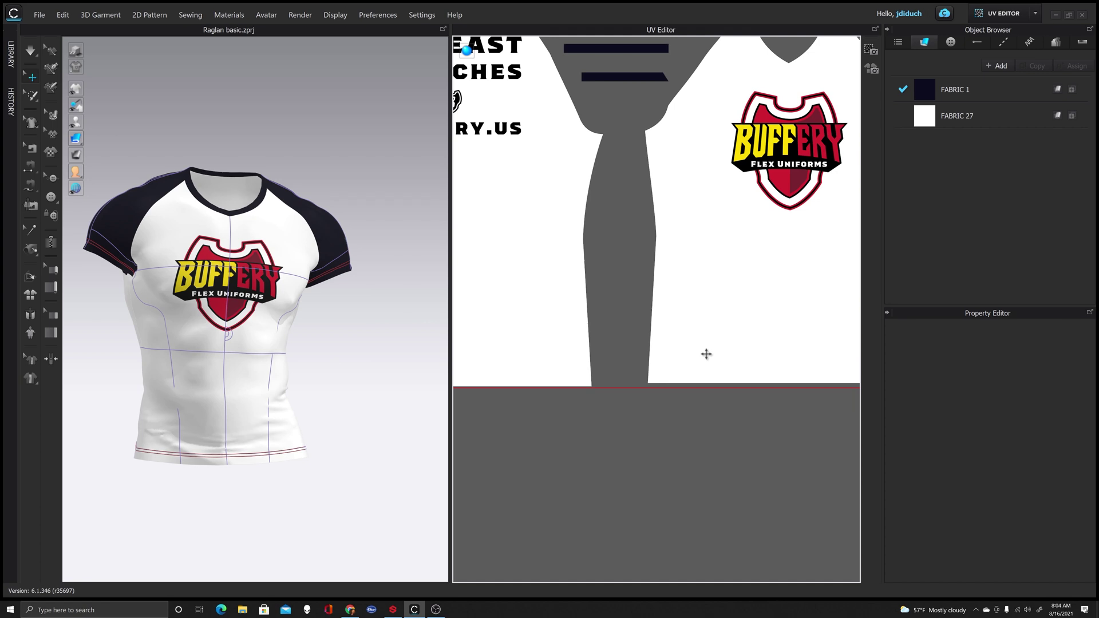
left_click(545, 270)
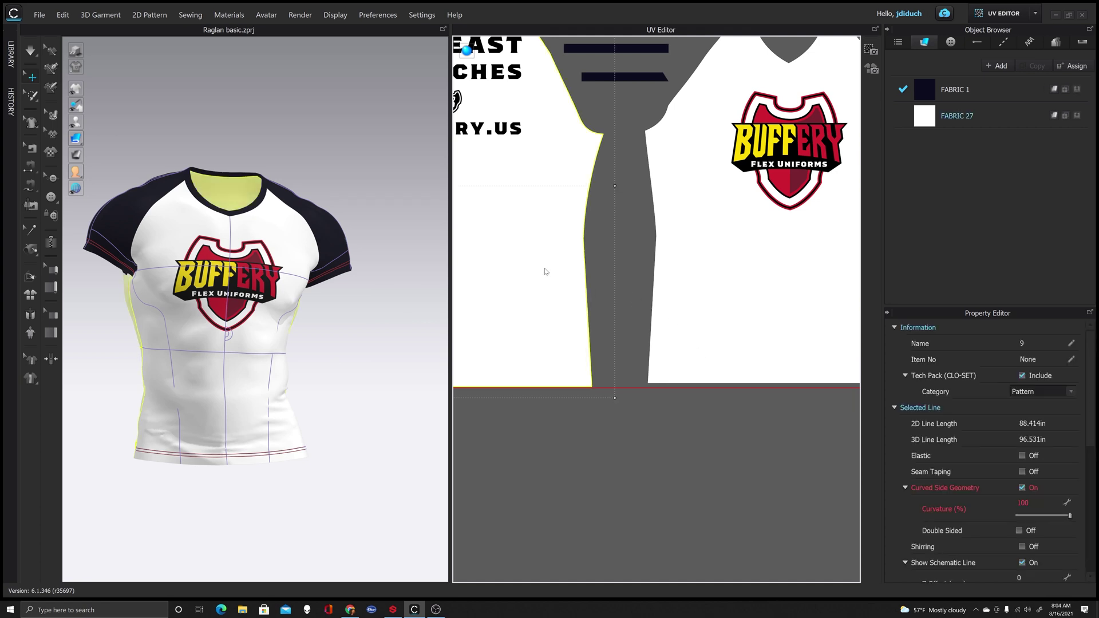
right_click(703, 266)
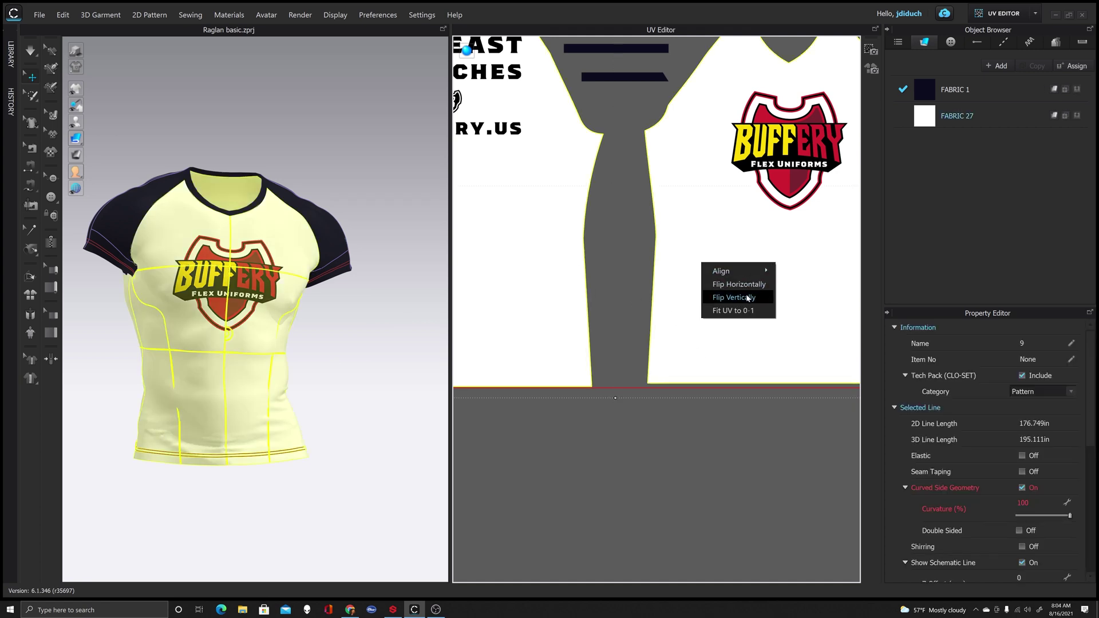
mouse_move(722, 271)
left_click(796, 337)
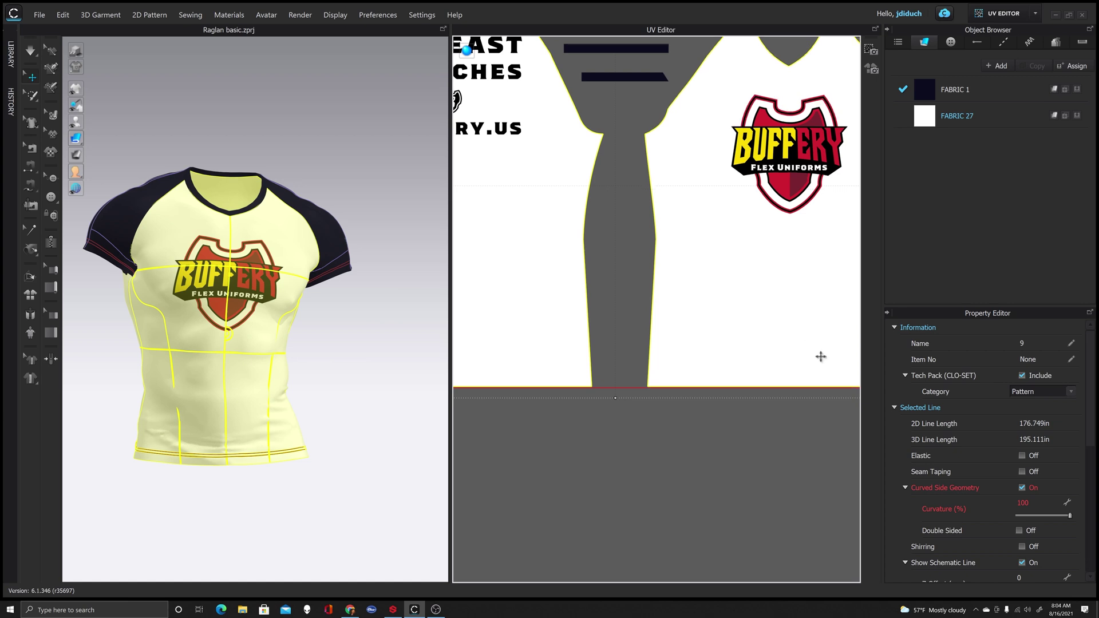
scroll(610, 398, "down", 5)
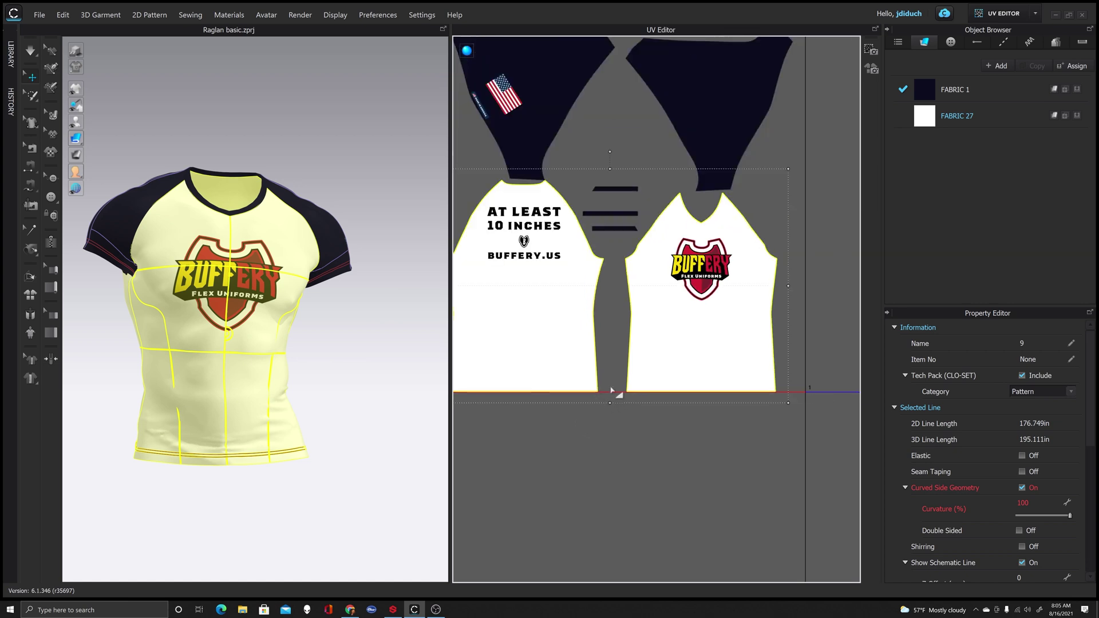
scroll(621, 317, "up", 4)
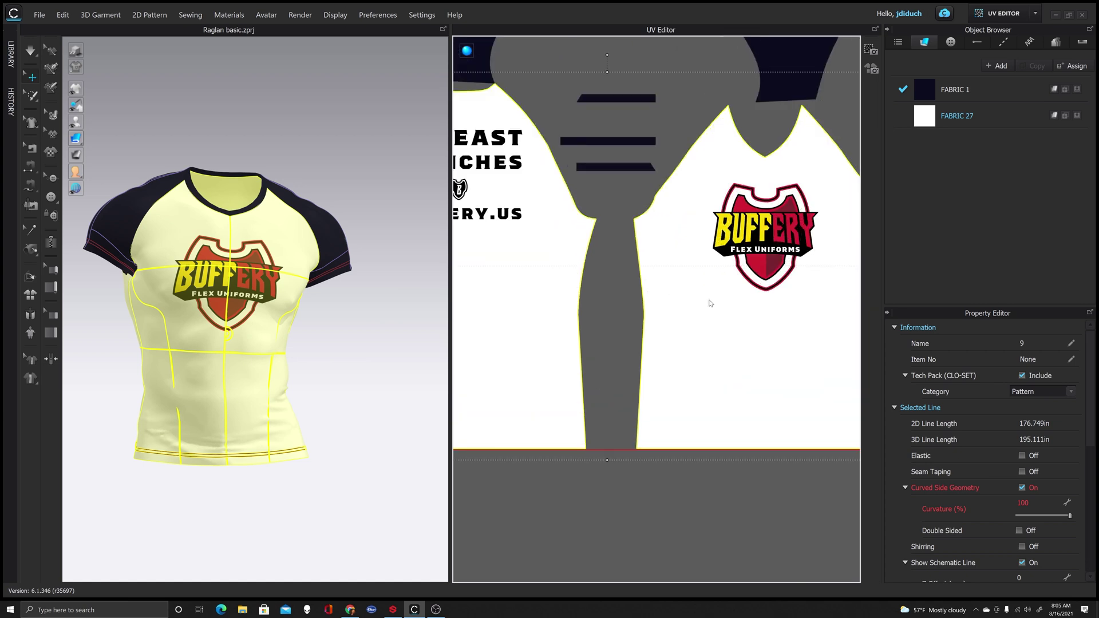
- Move the flag sleeve toward the 0–1 tile's left border and rotate it so its hem runs vertically along that border
scroll(709, 298, "down", 5)
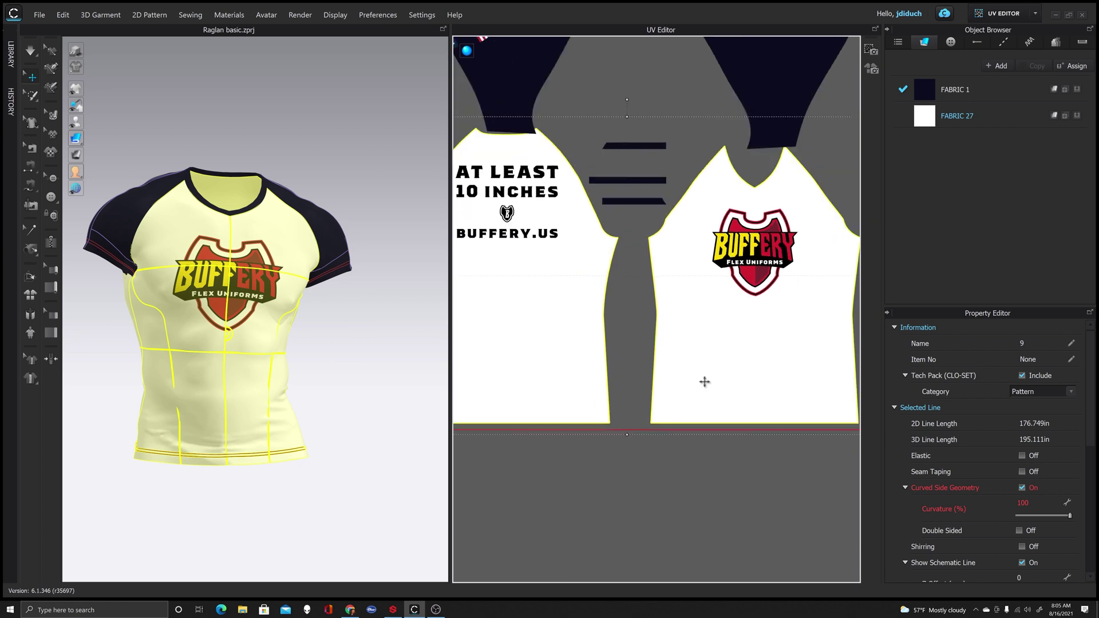
left_click(586, 121)
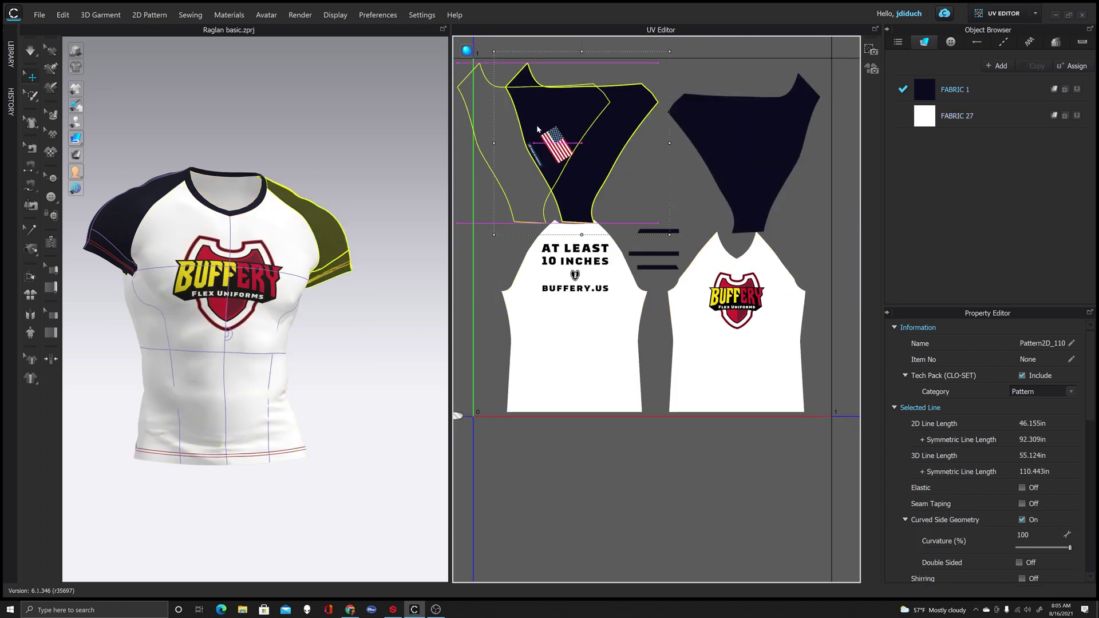
left_click_drag(586, 121, 538, 121)
scroll(631, 179, "down", 2)
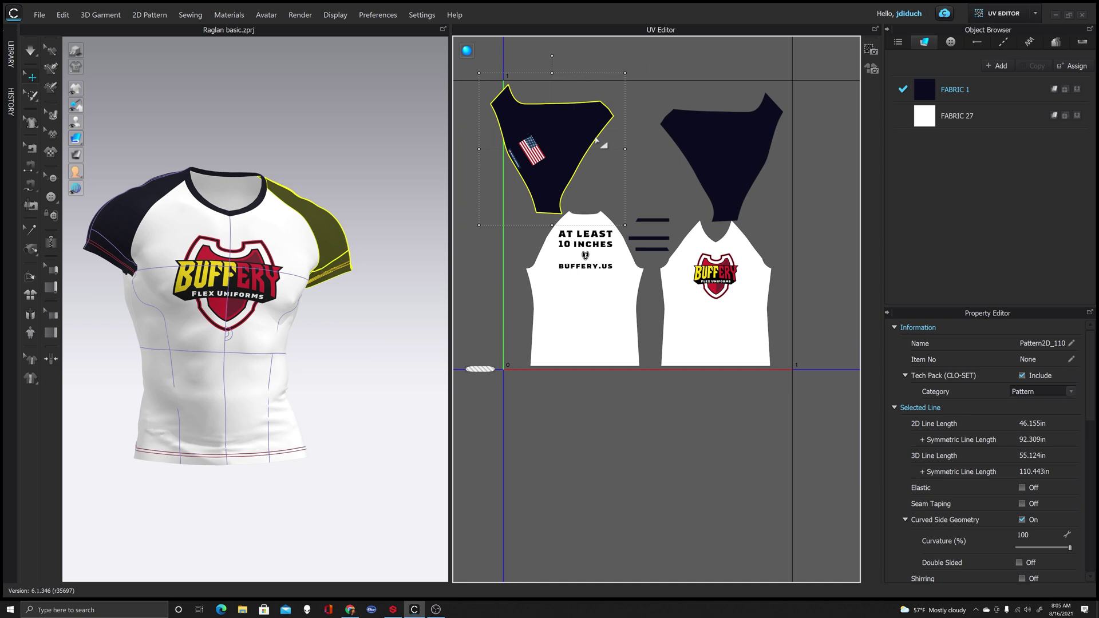
left_click_drag(553, 58, 596, 70)
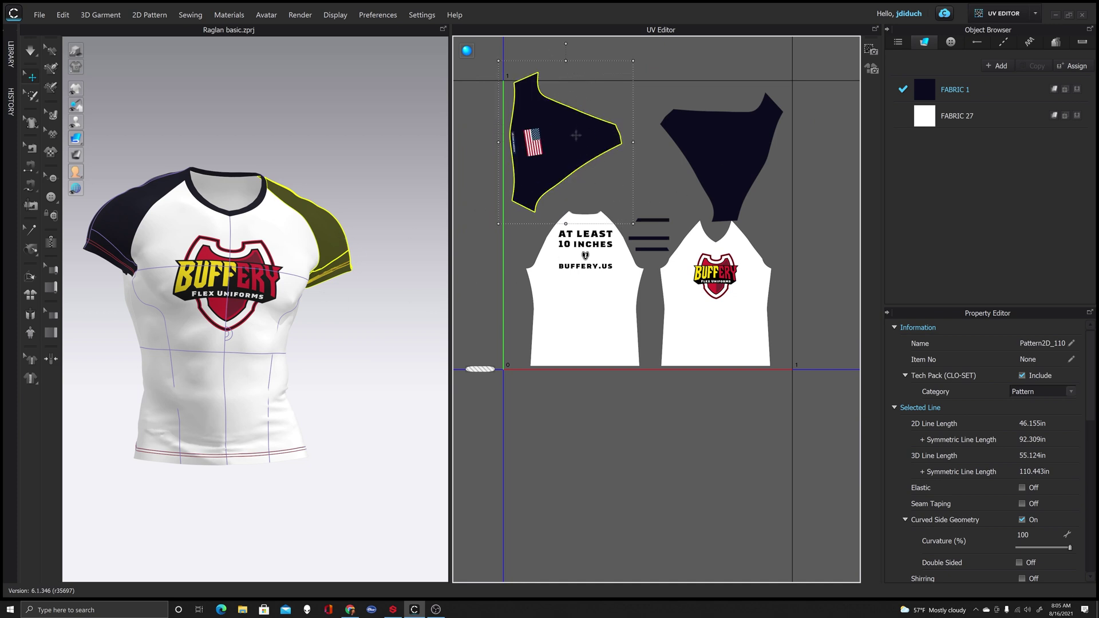
left_click_drag(580, 132, 581, 147)
- Rotate the plain sleeve until it stands upright with its hem at the bottom
left_click(756, 137)
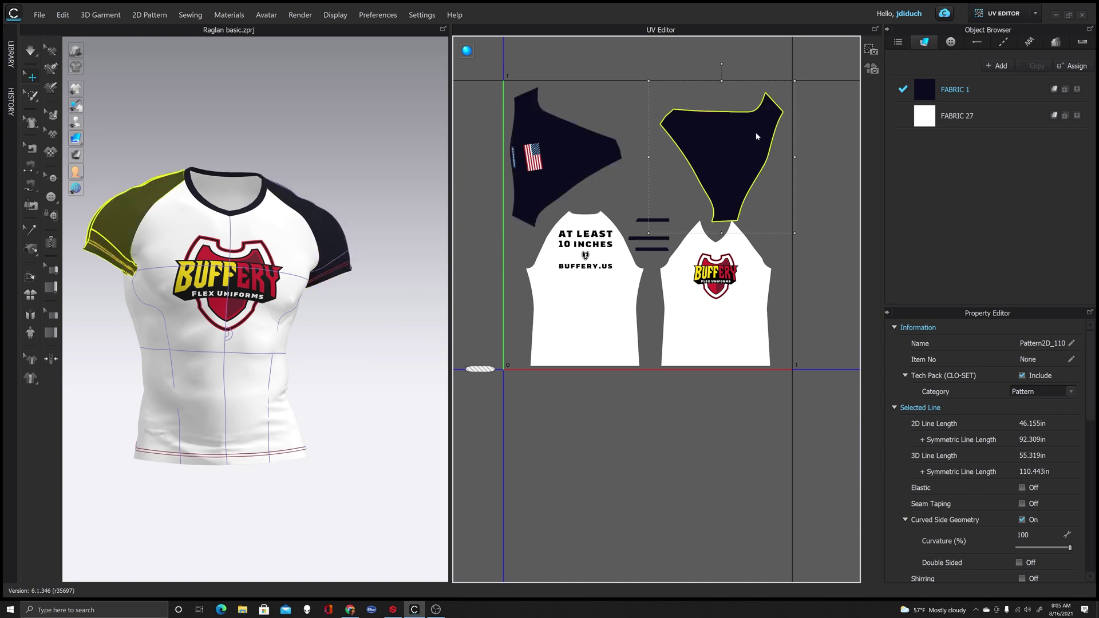
left_click_drag(723, 63, 677, 77)
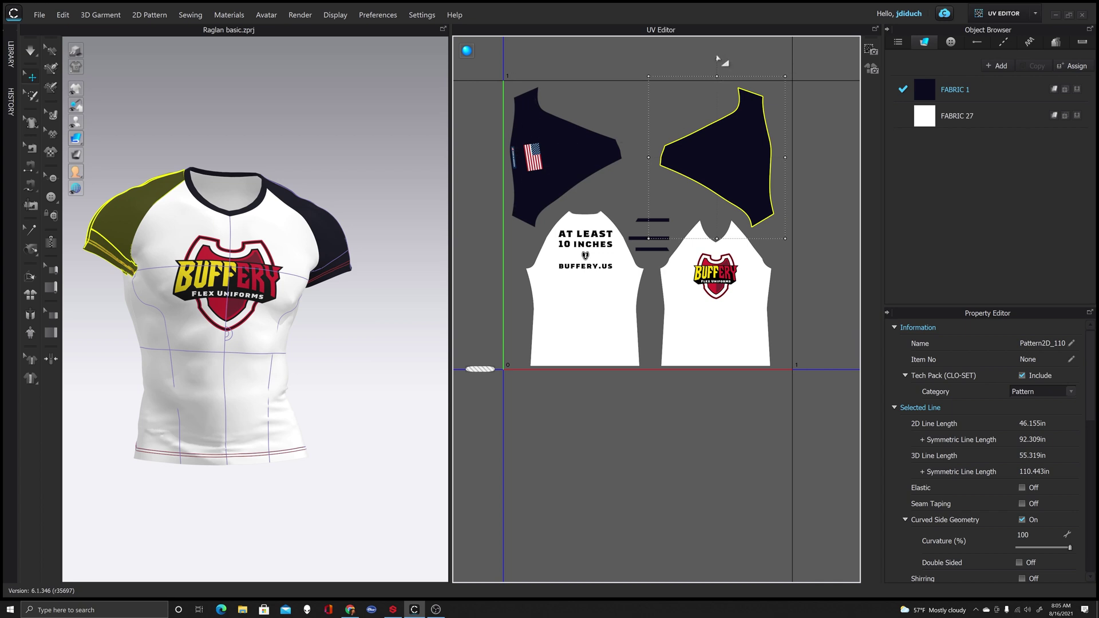
left_click_drag(720, 60, 826, 176)
- Rotate the flag sleeve upright with its hem down and nudge it into place beside the plain sleeve
left_click(566, 155)
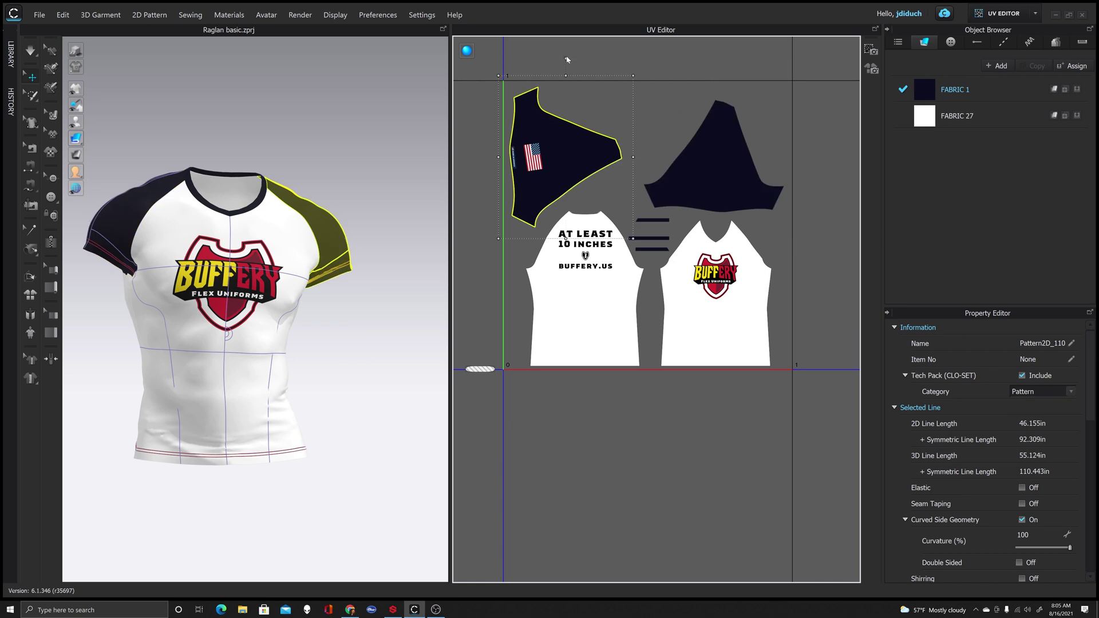
left_click_drag(567, 59, 470, 161)
left_click_drag(596, 170, 599, 171)
left_click(640, 492)
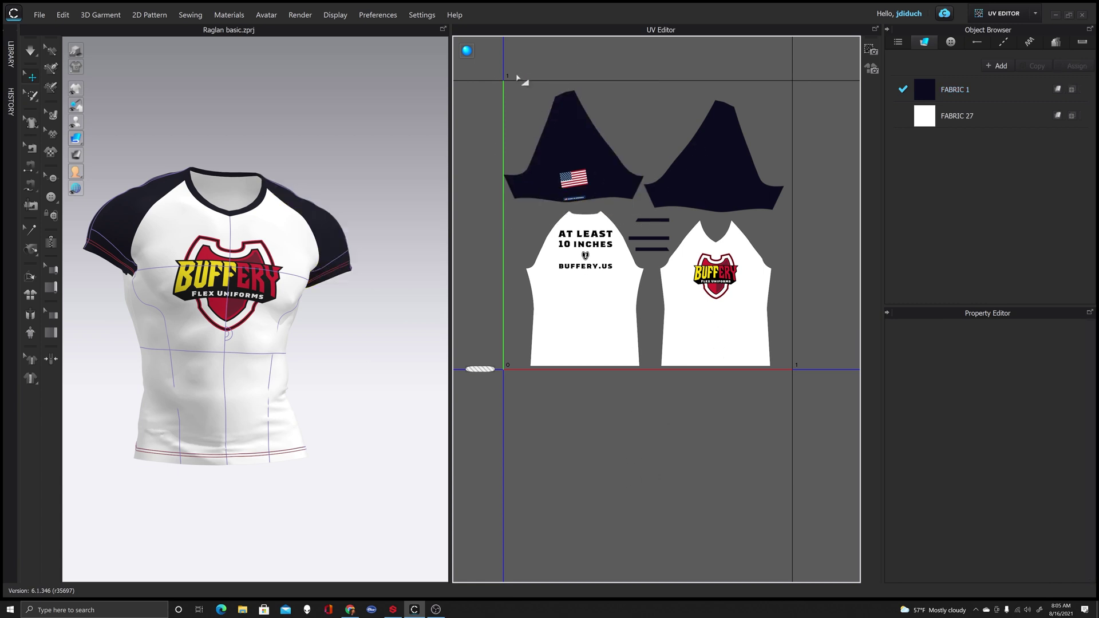
- Select all the UV pieces and scale them up slightly to fill the width of the 0–1 tile
scroll(585, 177, "down", 2)
left_click_drag(514, 89, 794, 361)
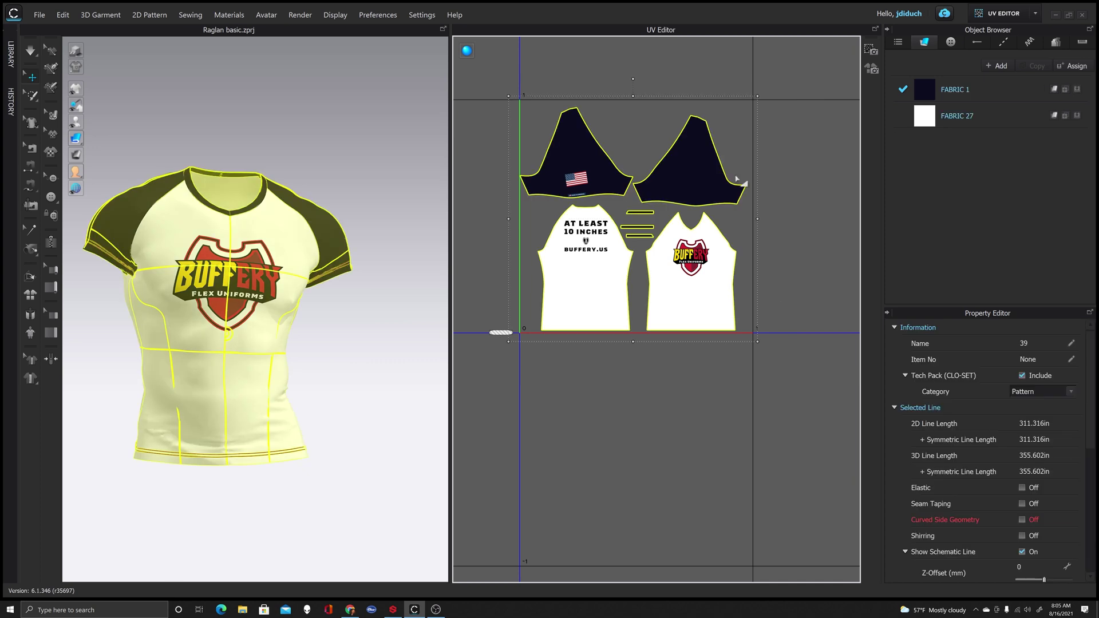
left_click_drag(758, 98, 764, 88)
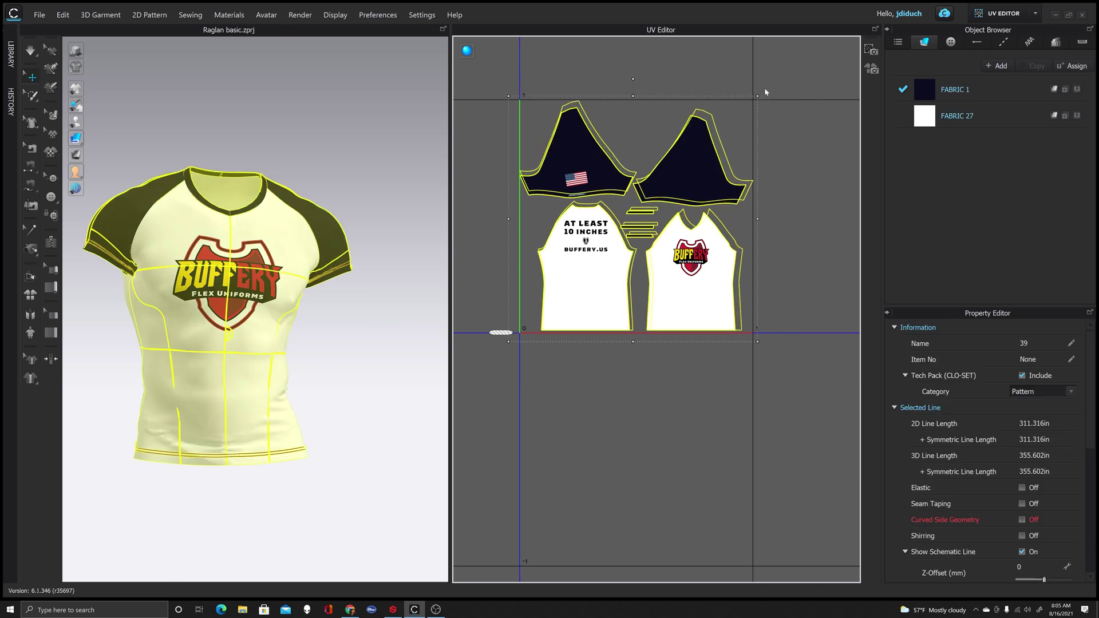
left_click(697, 391)
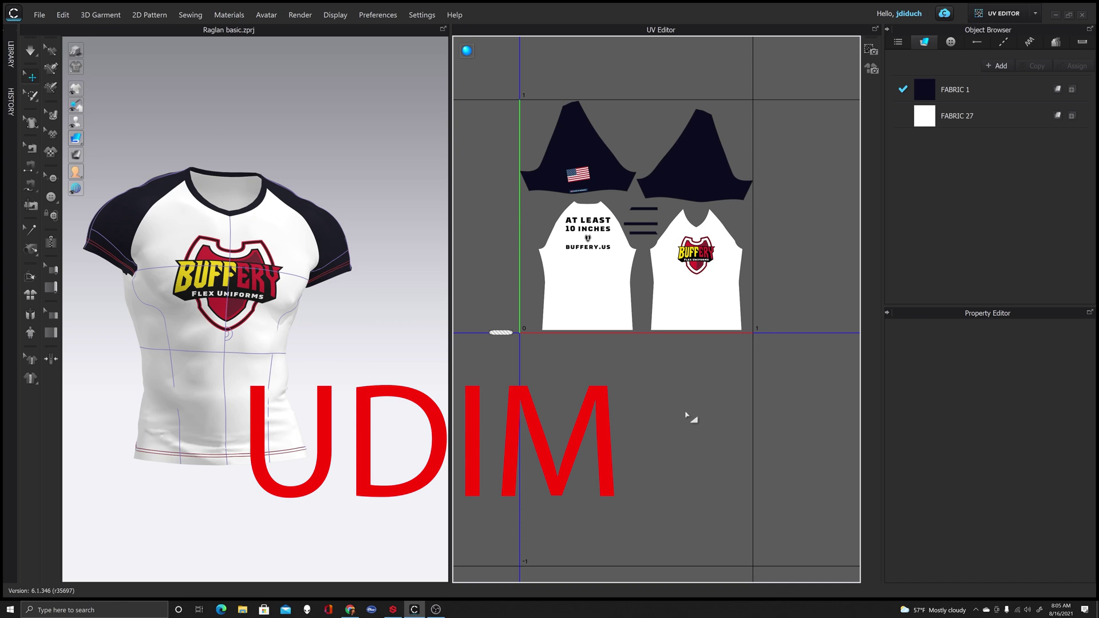
- Enlarge the whole UV layout past the 0–1 tile until the back body piece nearly fills one tile, and shift it slightly left
scroll(537, 288, "down", 2)
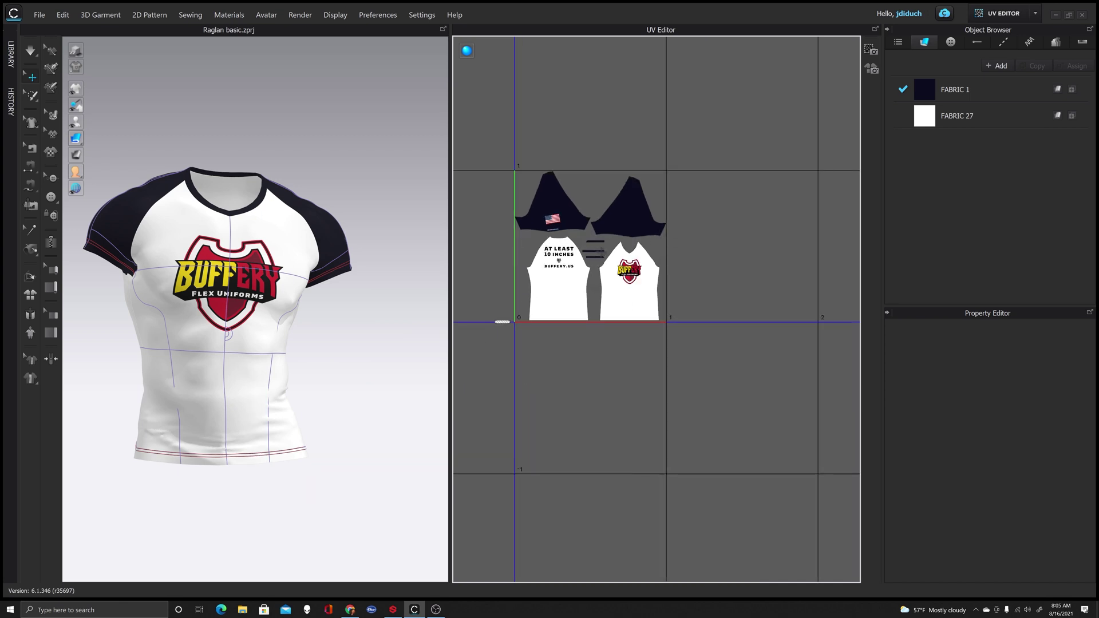
scroll(625, 216, "down", 1)
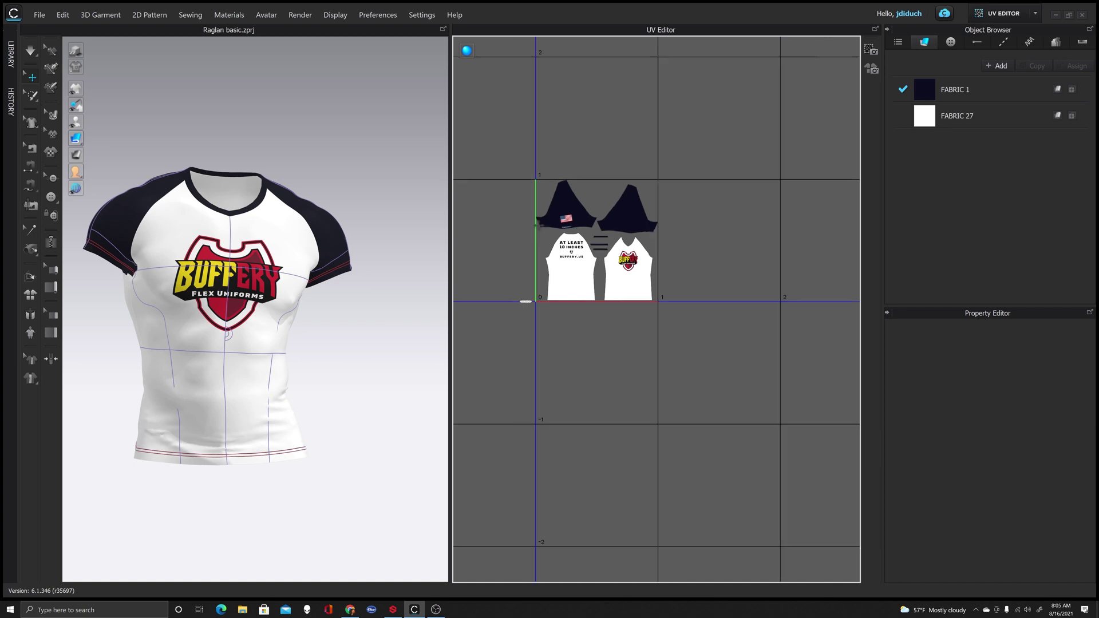
left_click_drag(514, 151, 722, 375)
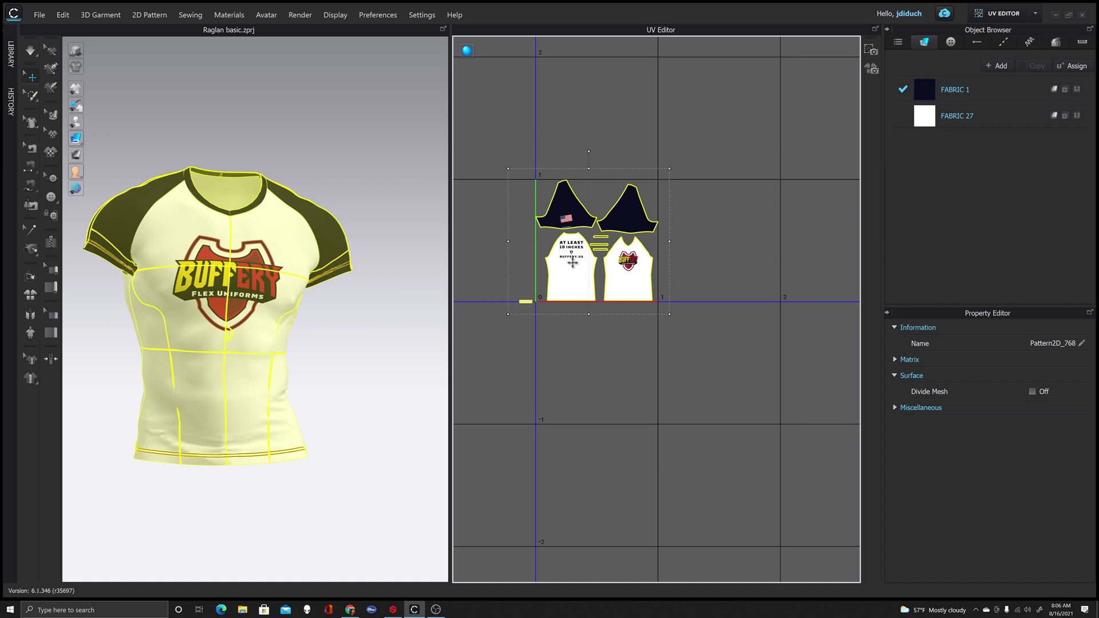
left_click_drag(670, 170, 768, 82)
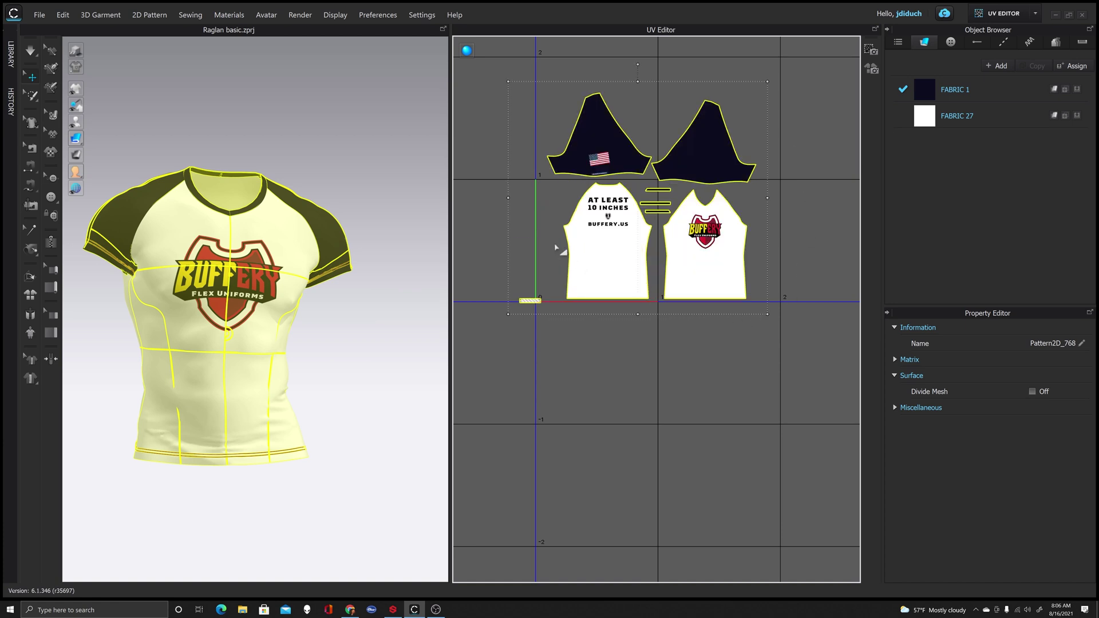
left_click_drag(606, 252, 598, 253)
left_click(714, 359)
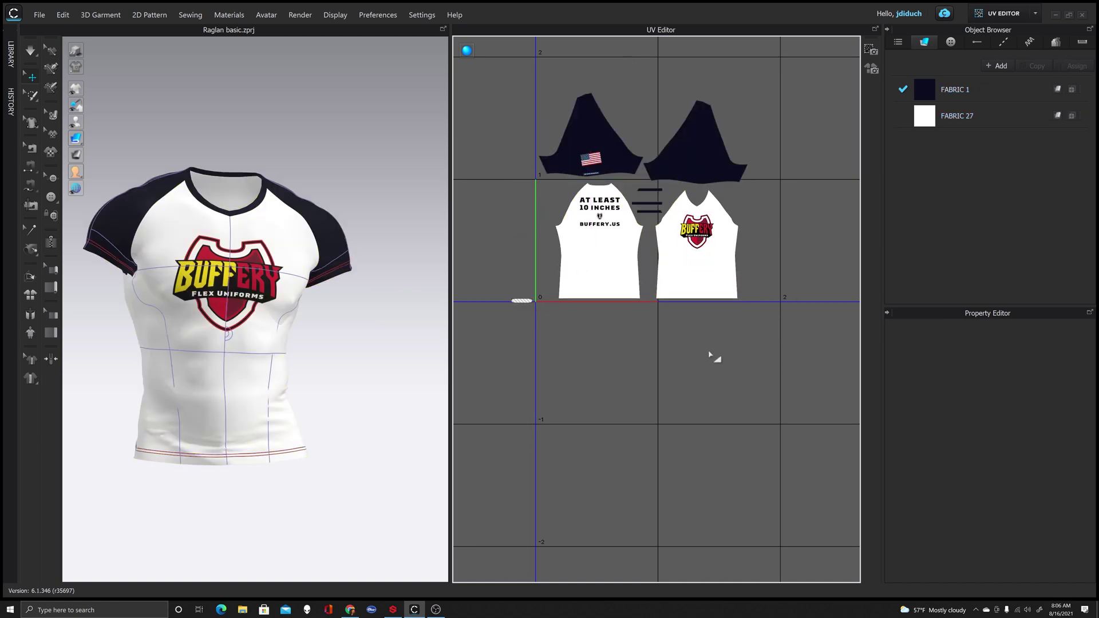
- Move the front body piece right so it lies fully inside the second UV tile, between 1 and 2
scroll(522, 275, "down", 3)
scroll(672, 280, "up", 6)
scroll(750, 321, "down", 5)
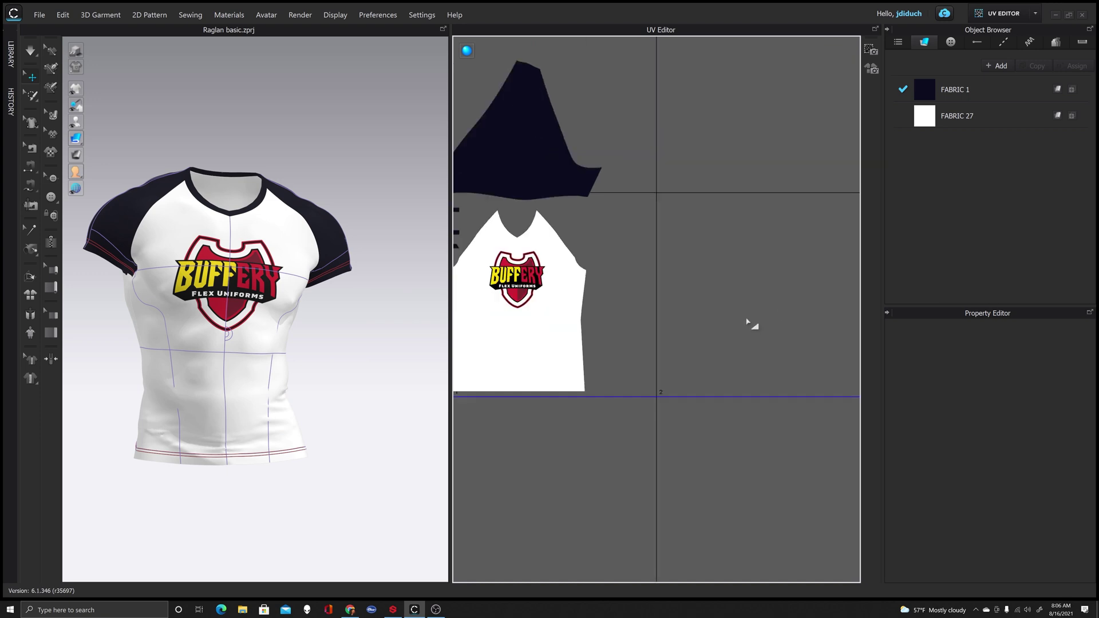
scroll(572, 331, "up", 4)
left_click(656, 296)
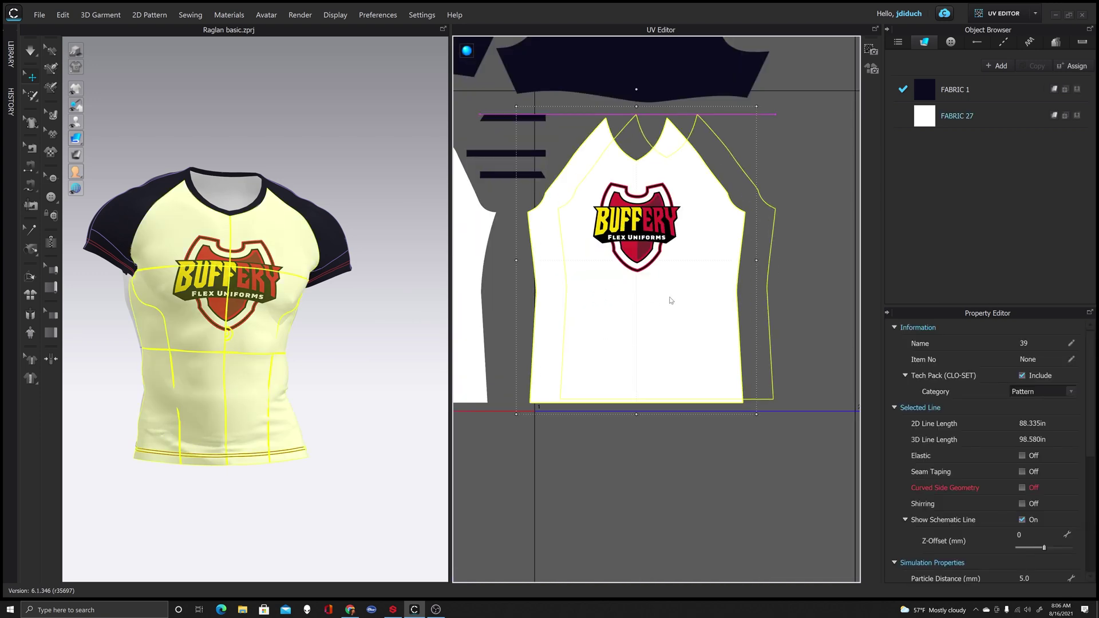
- Move the plain sleeve into the third UV tile and the flag sleeve into the fourth
scroll(603, 147, "down", 4)
left_click_drag(603, 147, 764, 257)
left_click_drag(493, 141, 849, 273)
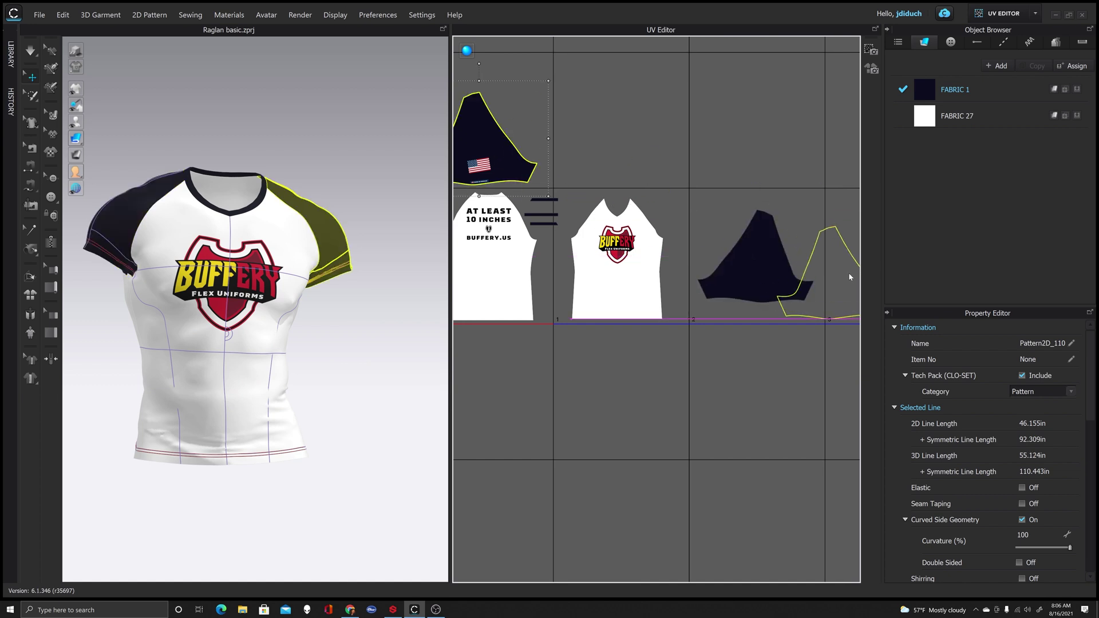
scroll(813, 273, "down", 4)
scroll(784, 273, "up", 5)
left_click_drag(604, 265, 682, 247)
scroll(801, 324, "down", 5)
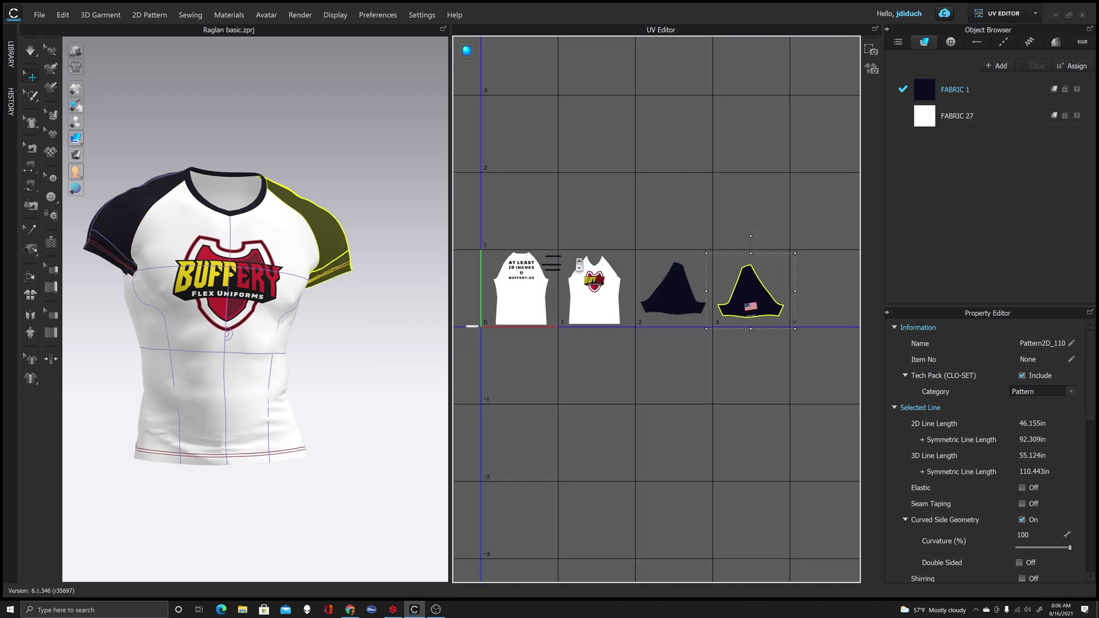
- Move the narrow neckband strips into the third UV tile, beside the top of the plain sleeve
scroll(553, 254, "up", 2)
left_click_drag(548, 256, 682, 256)
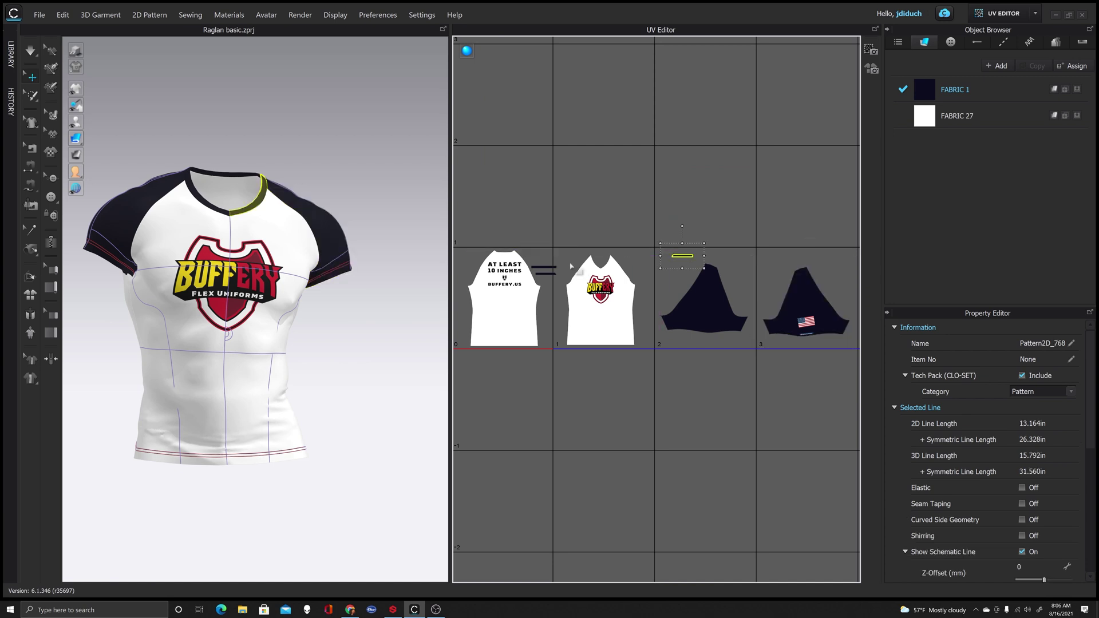
left_click_drag(545, 273, 679, 276)
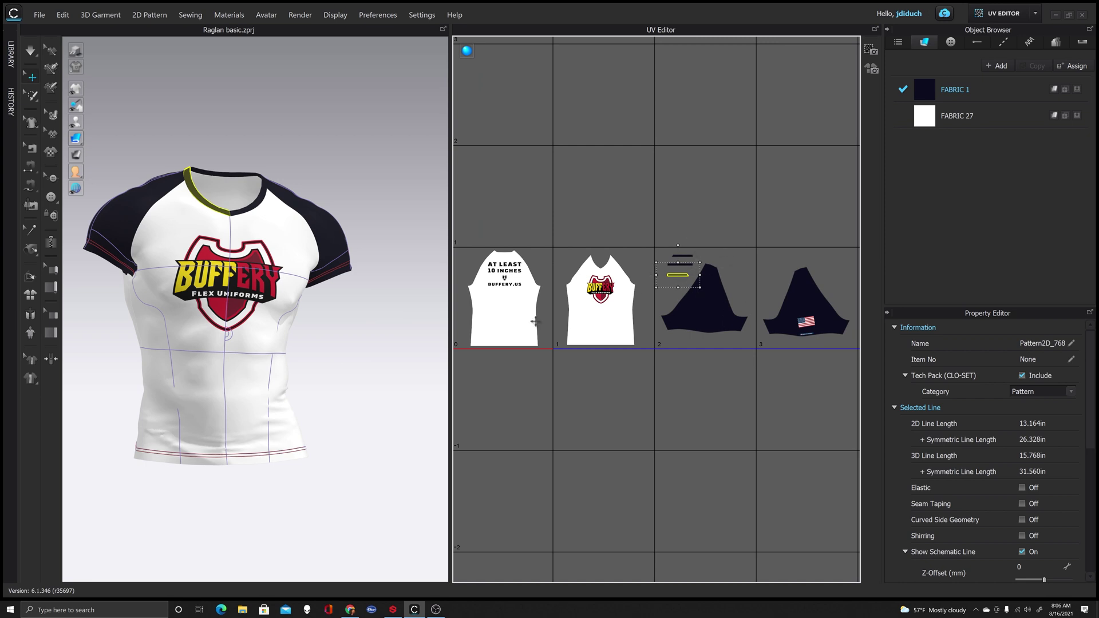
- Shift the front body piece left within its tile and align its bottom edge with the back piece
scroll(515, 337, "up", 5)
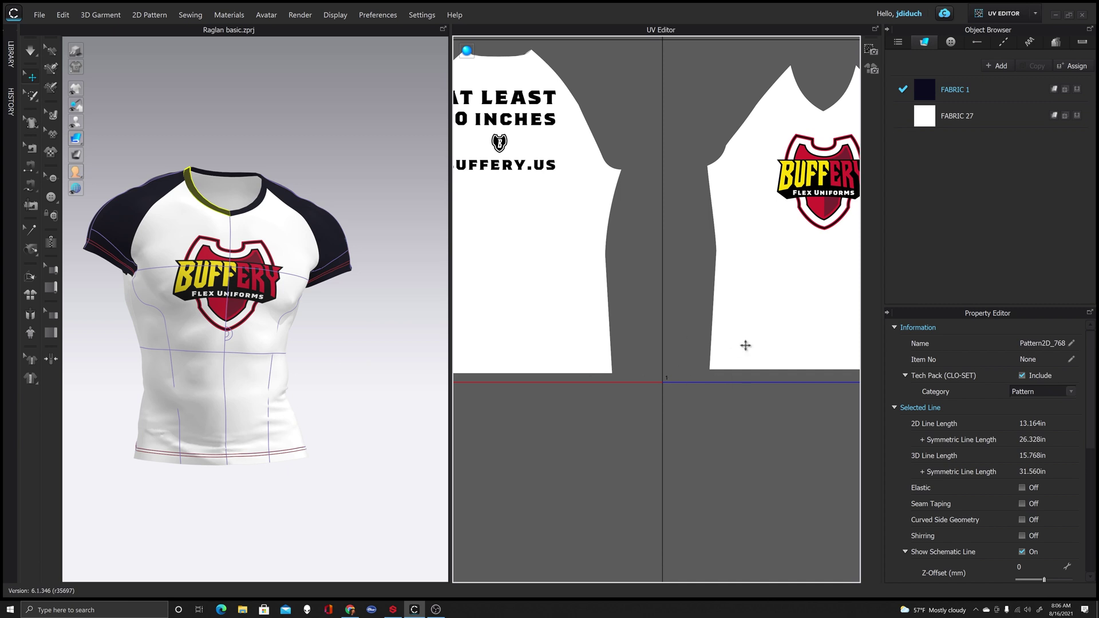
left_click(721, 356)
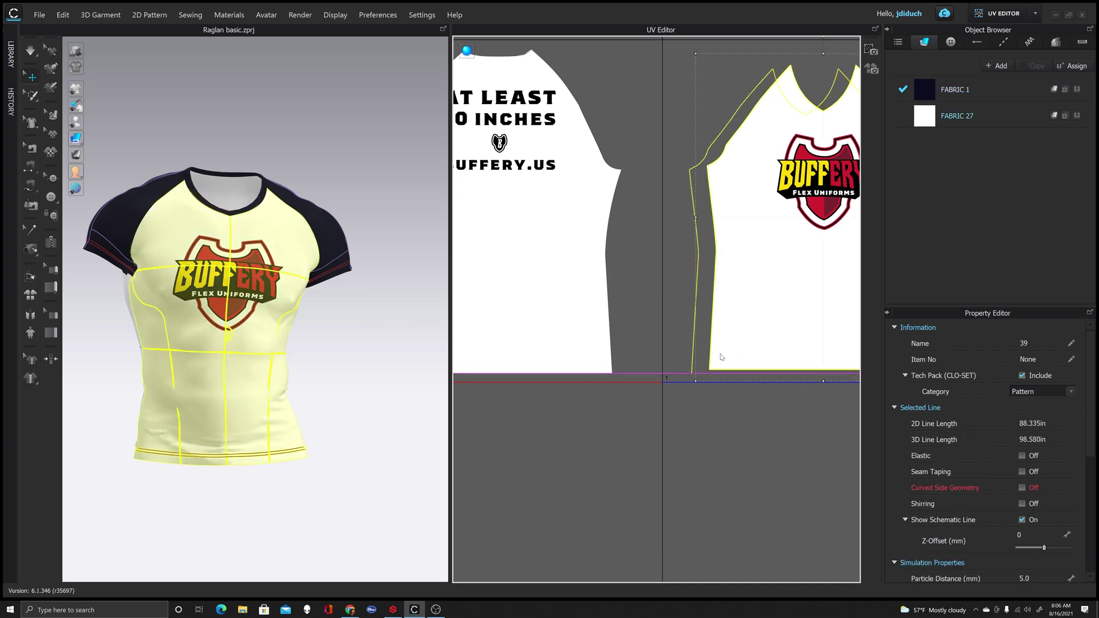
left_click_drag(721, 356, 721, 356)
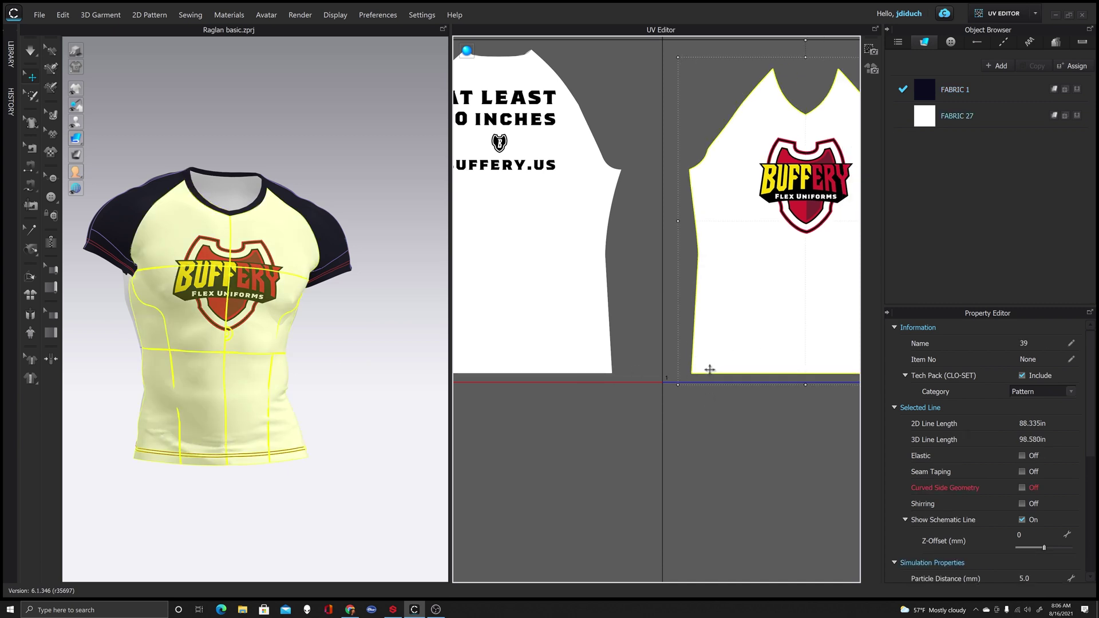
- Move the small striped strip from outside the grid into the first tile's upper-left corner, beside the back piece
scroll(696, 371, "down", 5)
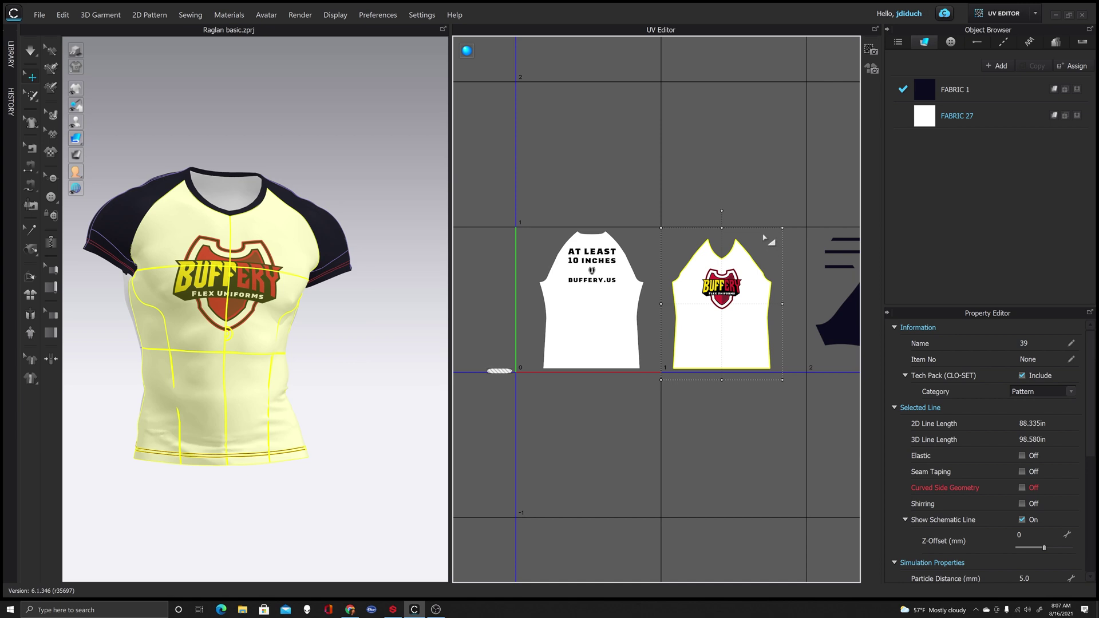
scroll(475, 315, "down", 3)
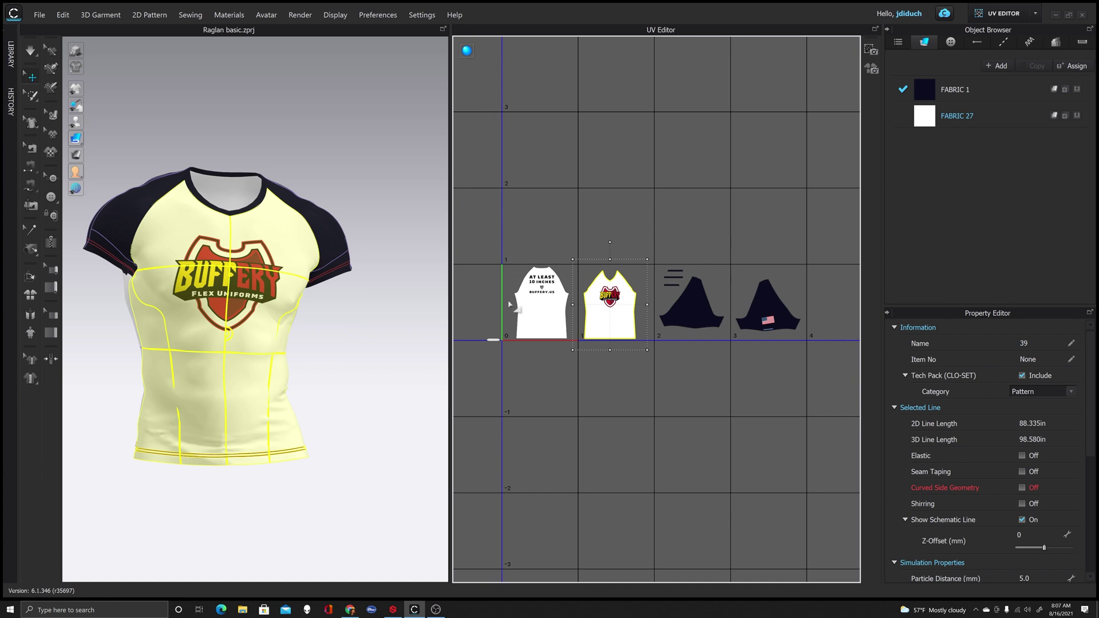
scroll(472, 327, "up", 5)
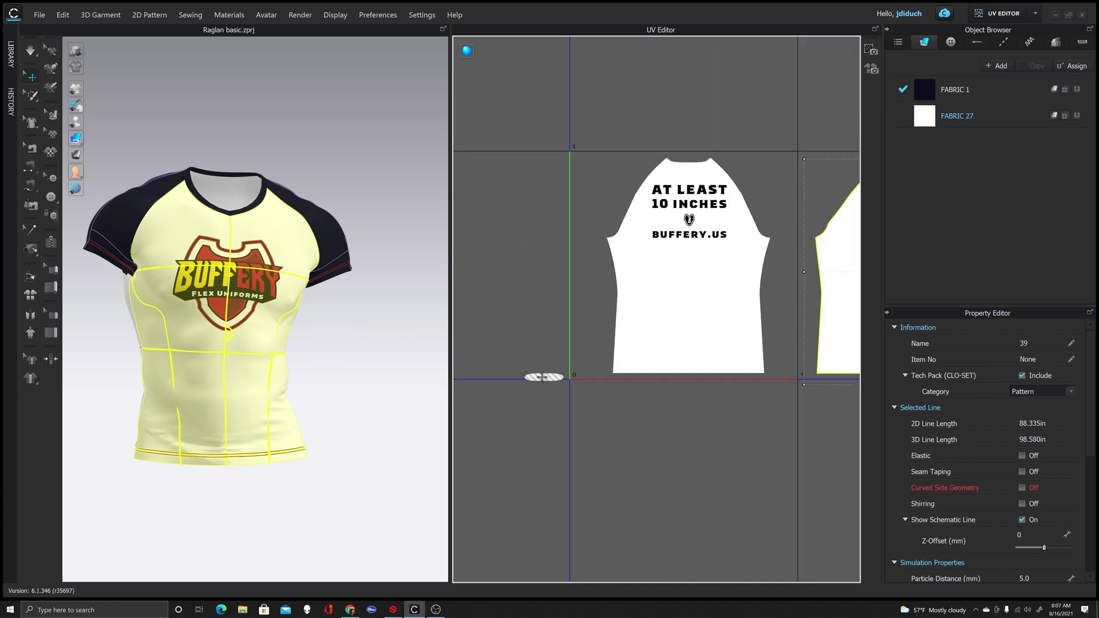
left_click(543, 376)
left_click_drag(582, 239, 606, 170)
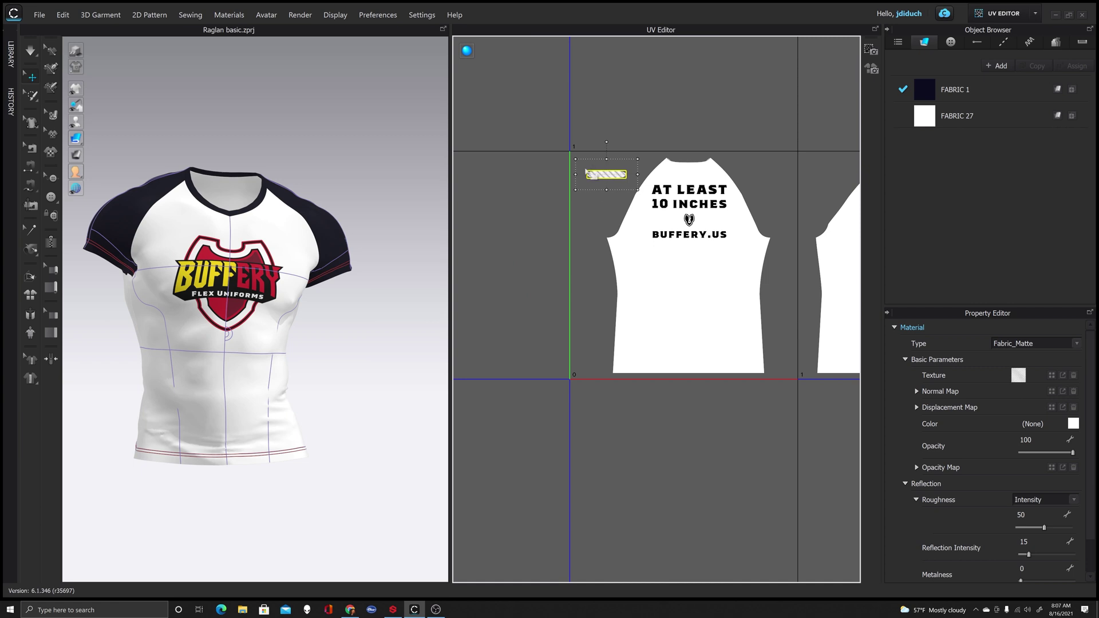
scroll(475, 331, "down", 5)
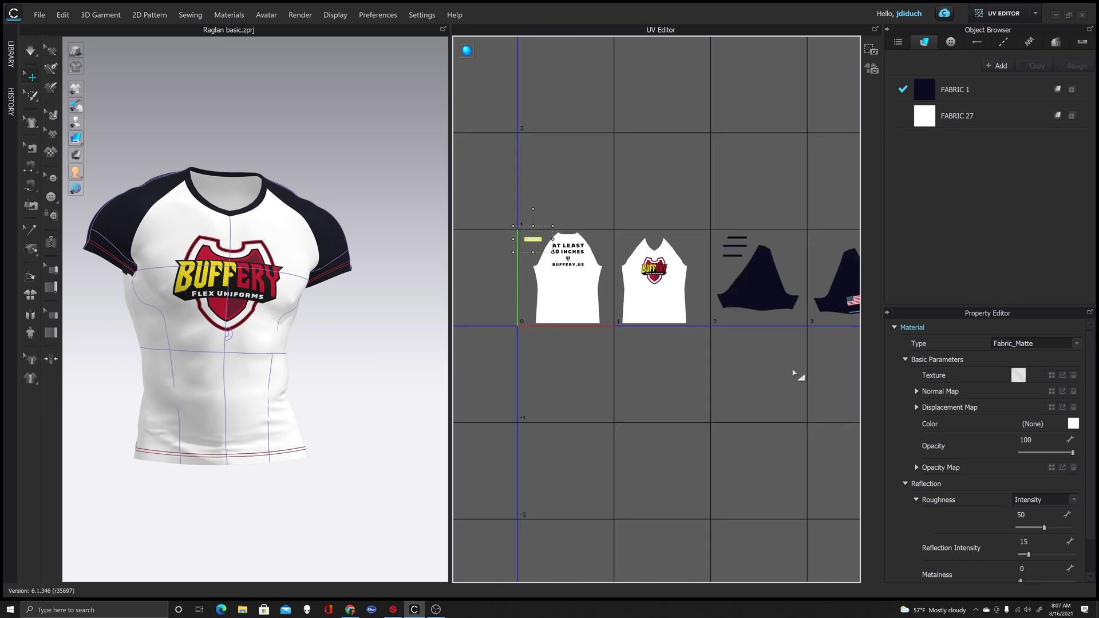
scroll(799, 352, "down", 2)
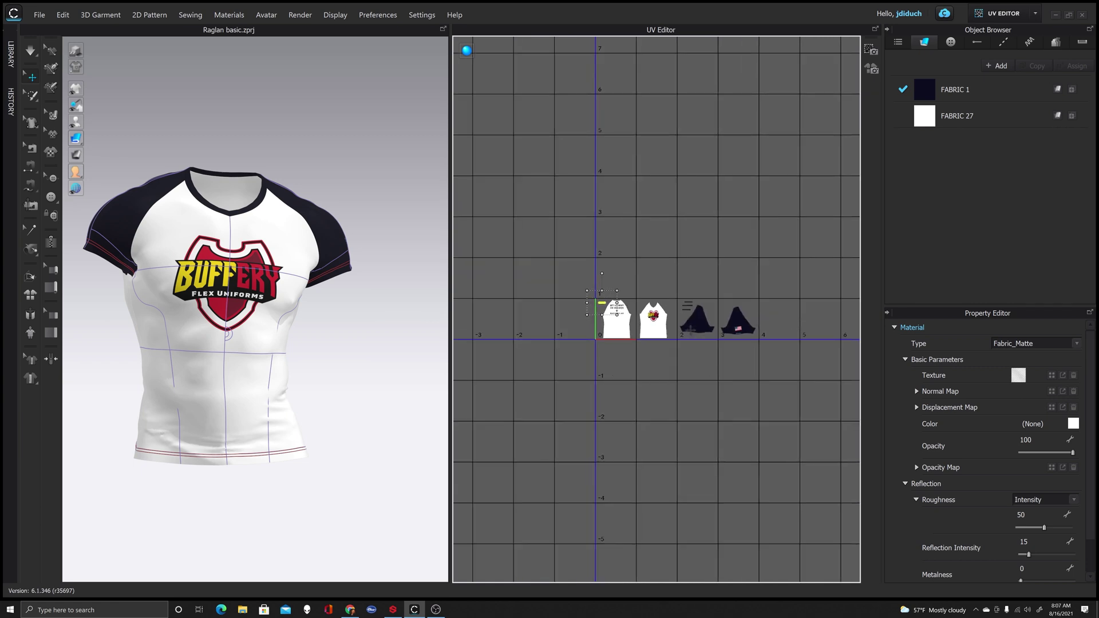
scroll(807, 354, "up", 2)
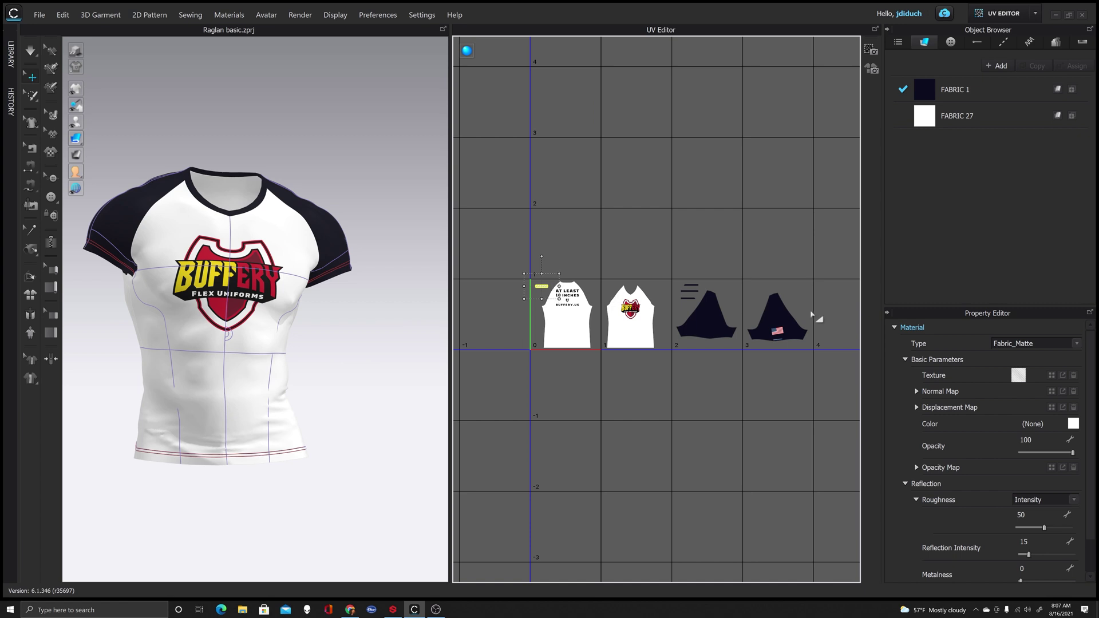